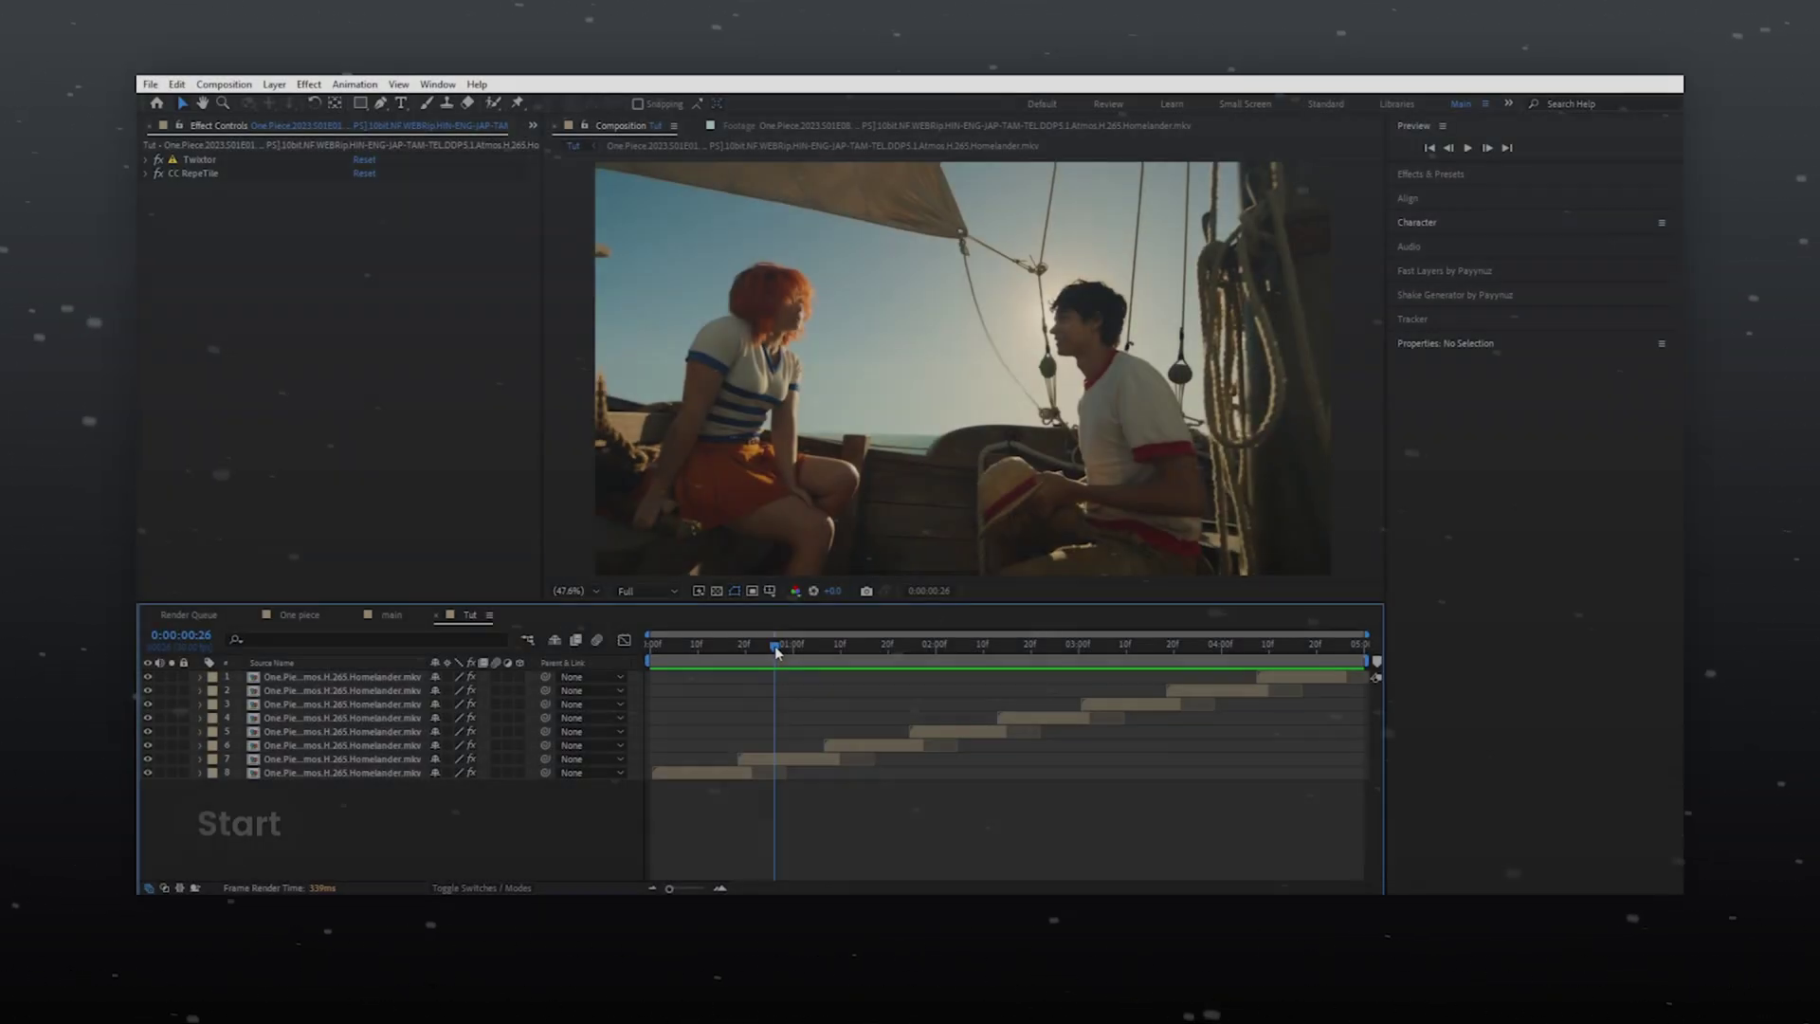
# Create a new adjustment layer above the clips in the Tut composition.
pyautogui.rightClick(425, 813)
pyautogui.moveTo(516, 620)
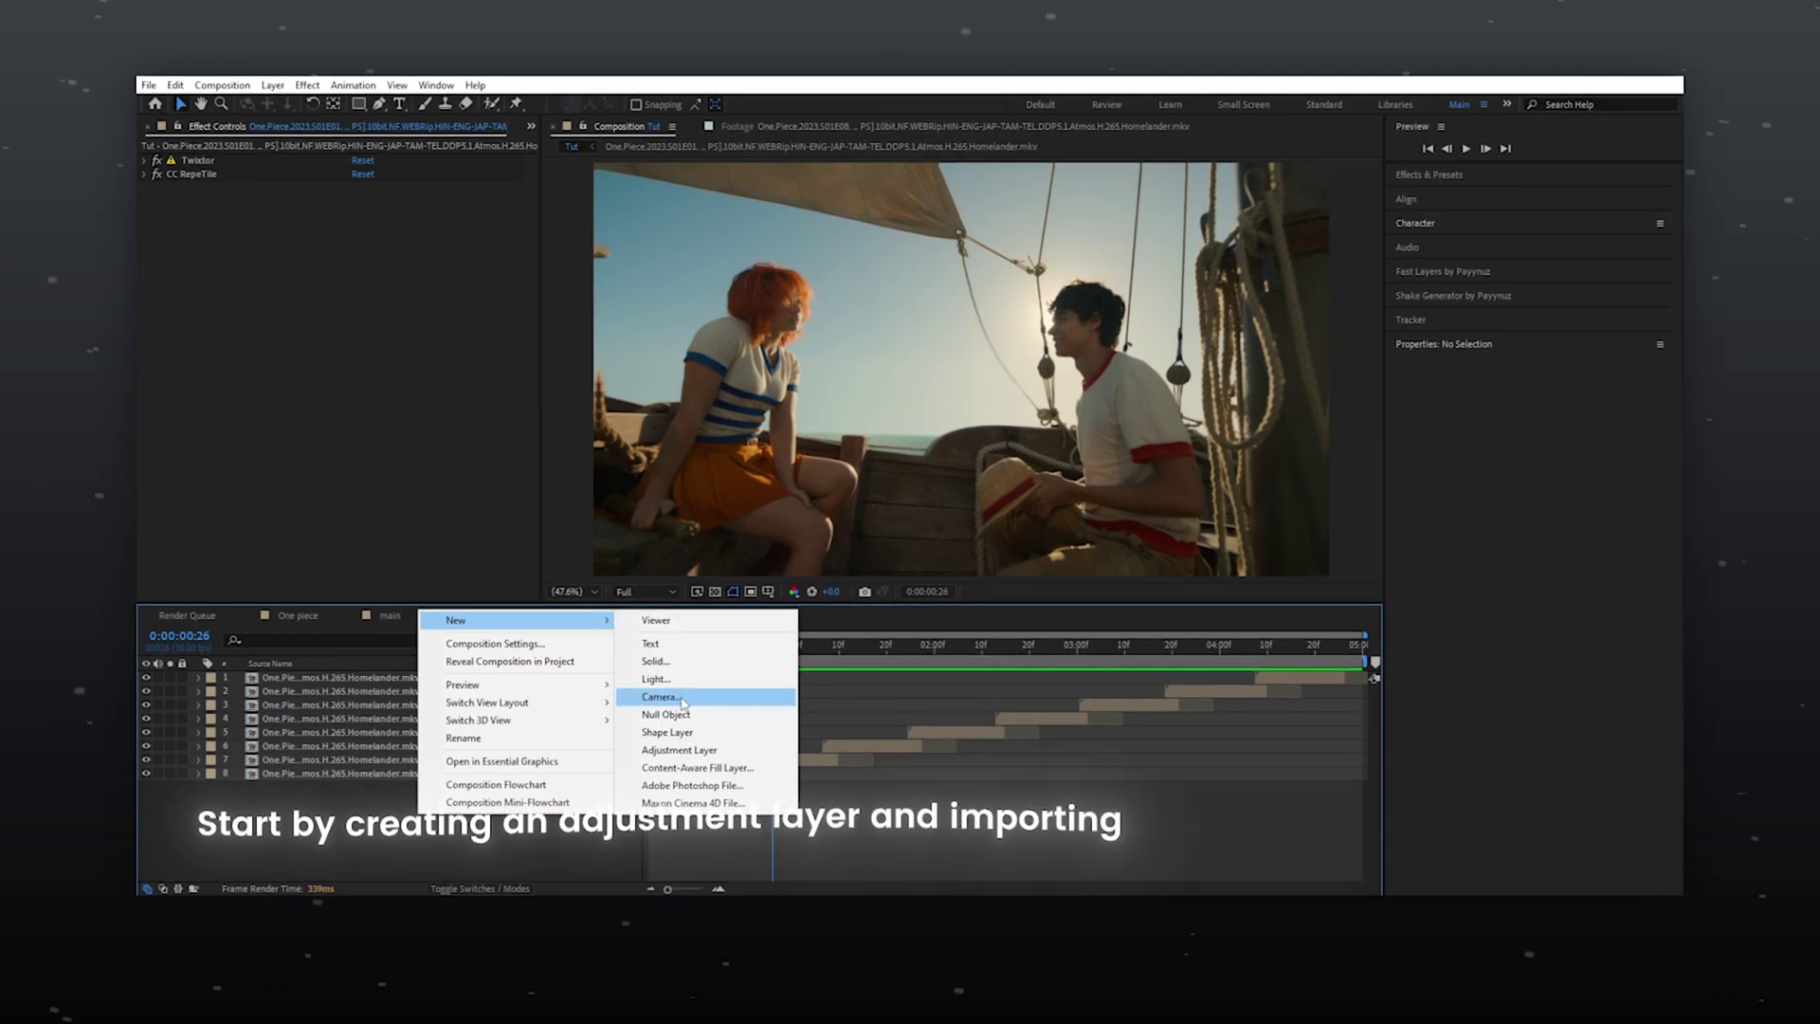
pyautogui.click(679, 750)
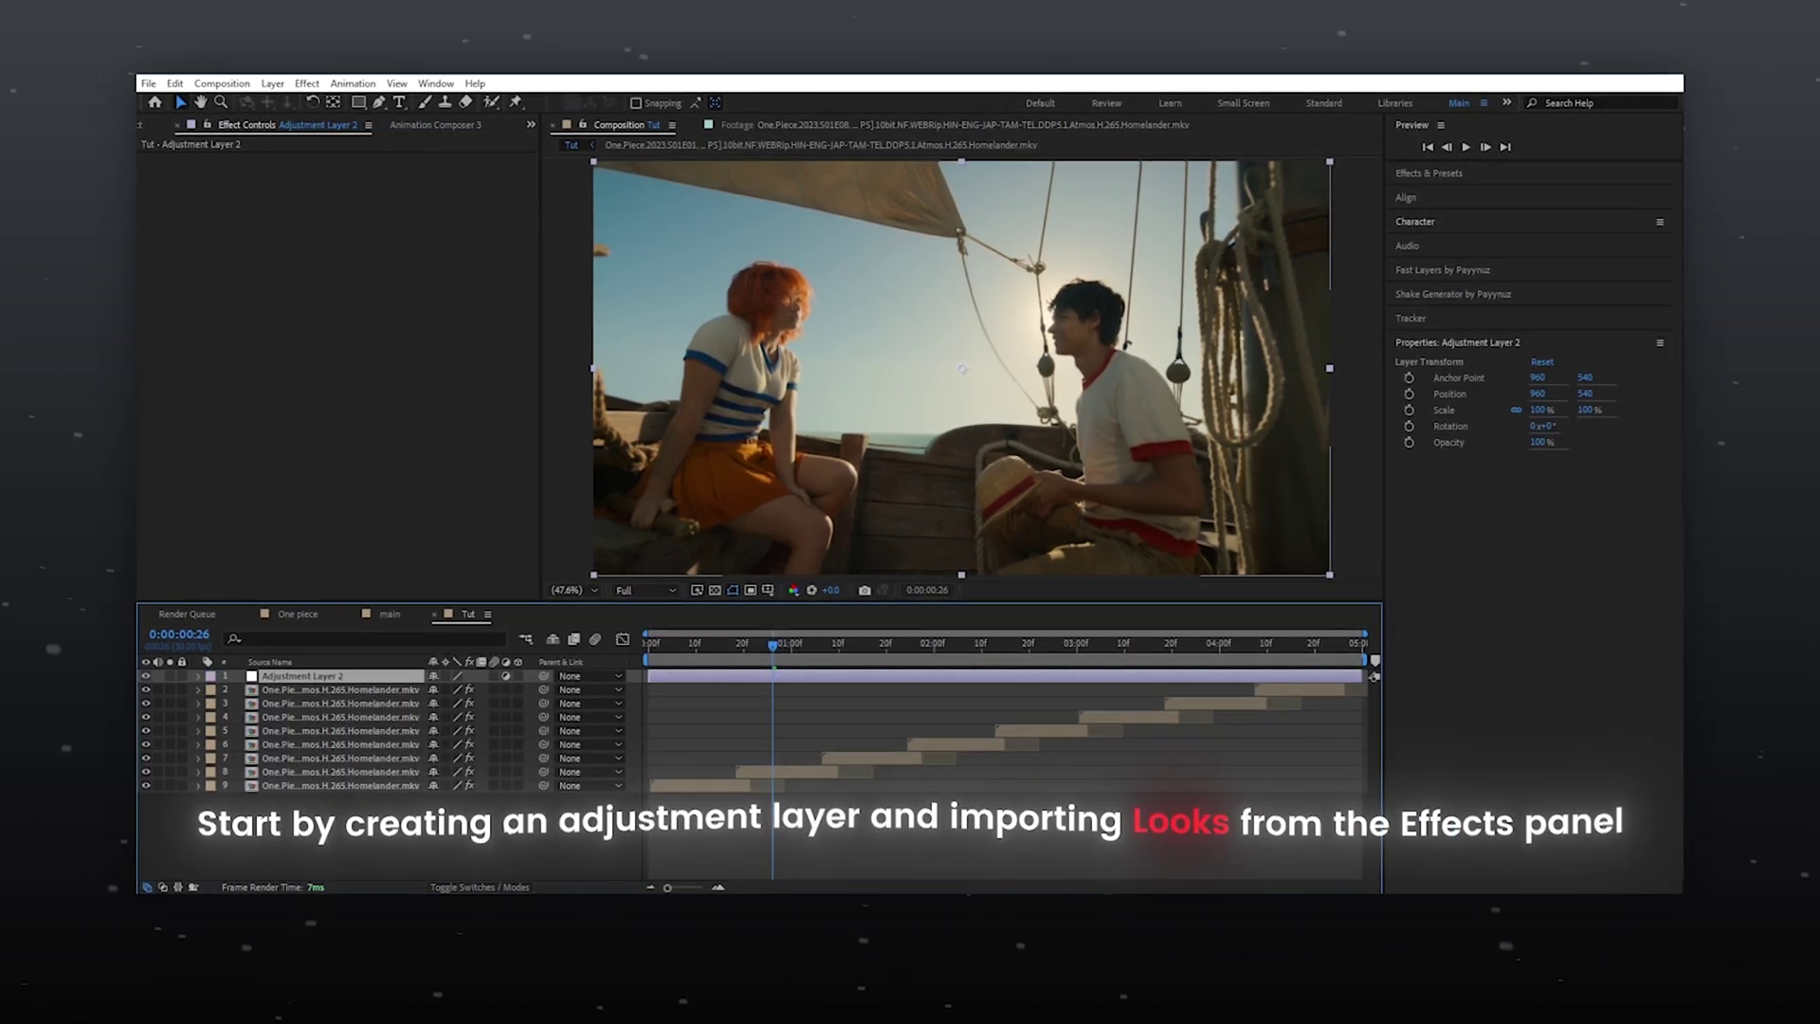
# Find the Looks effect, apply it to the adjustment layer and open its look editor.
pyautogui.hotkey('ctrl', 'space')
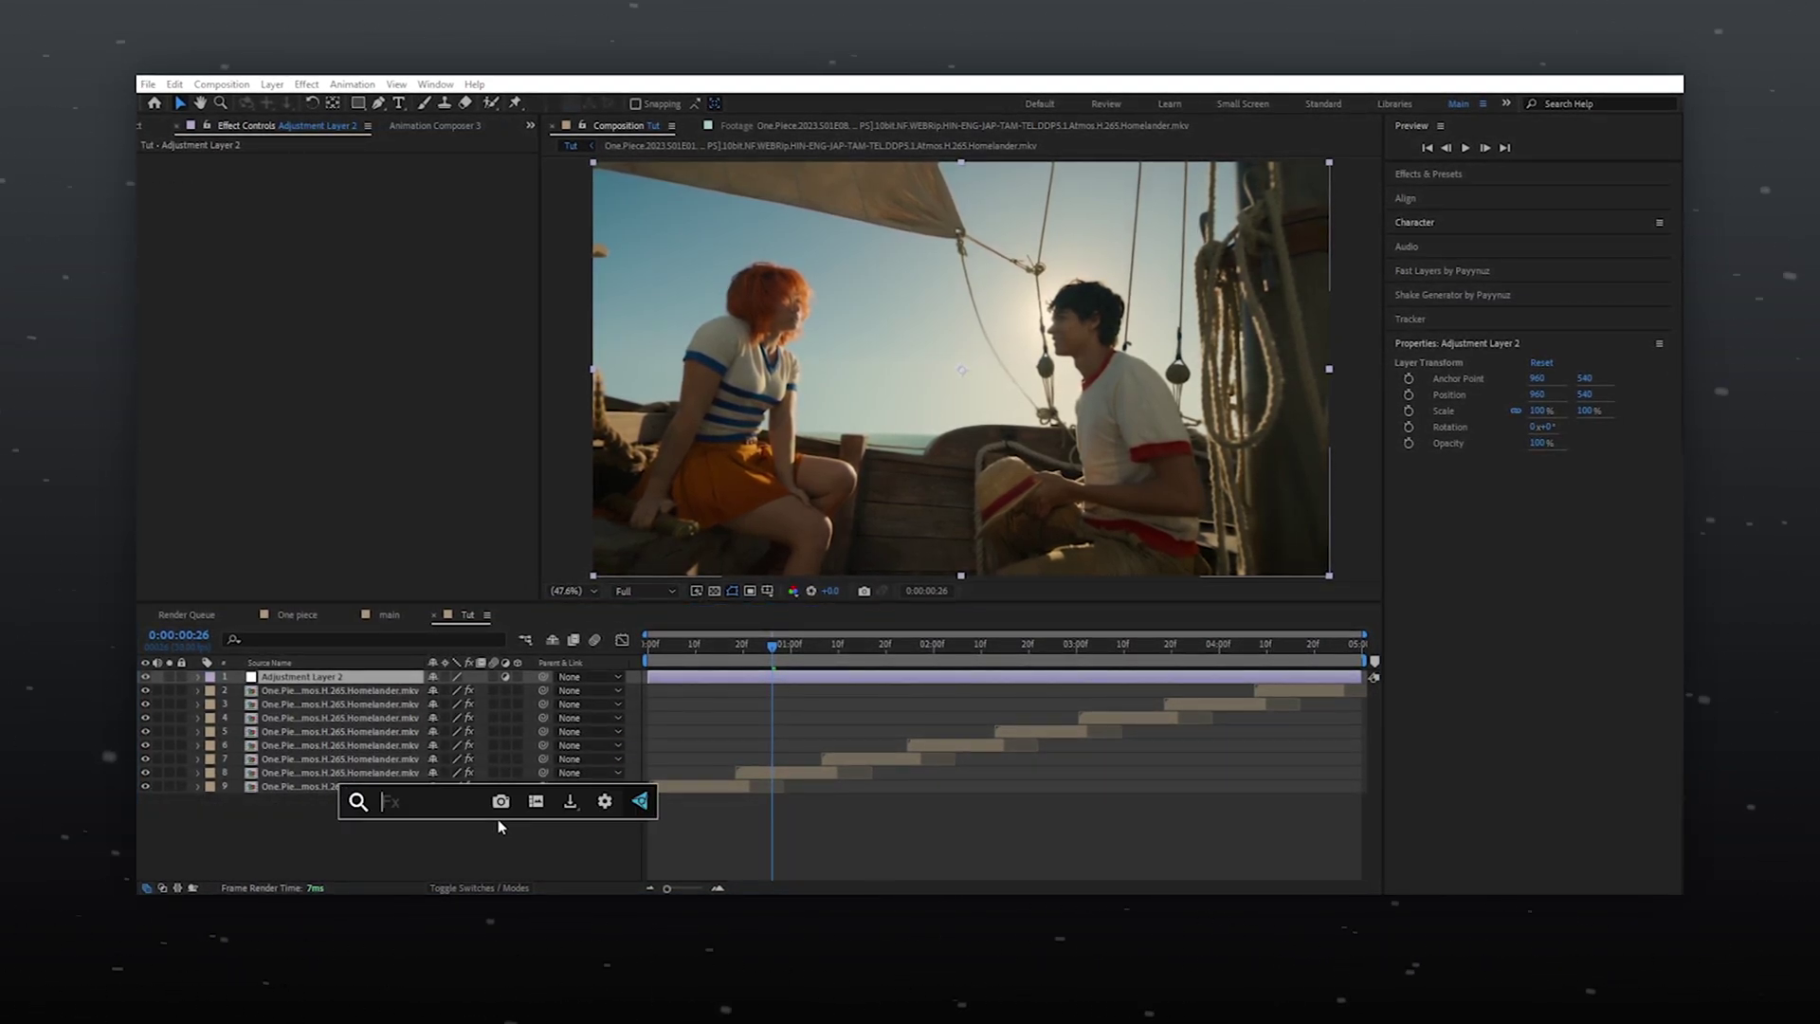
pyautogui.write('loo')
pyautogui.press('Up')
pyautogui.press('Up')
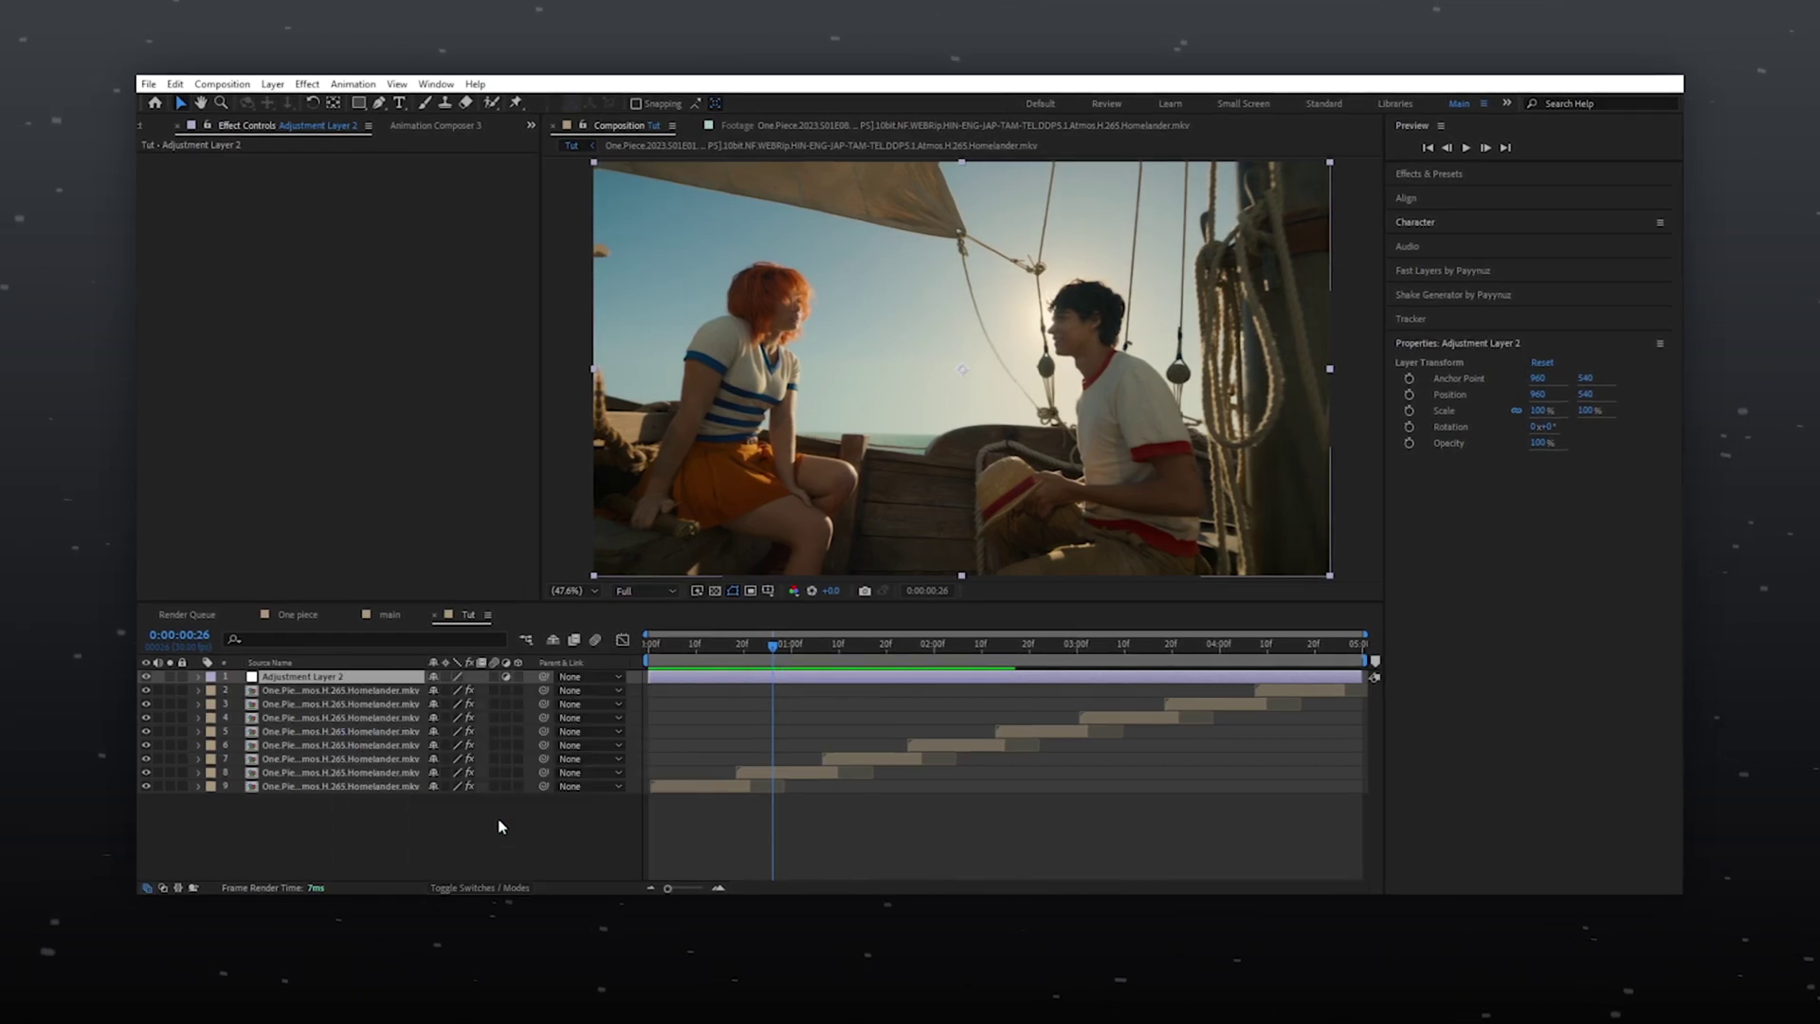
pyautogui.press('Return')
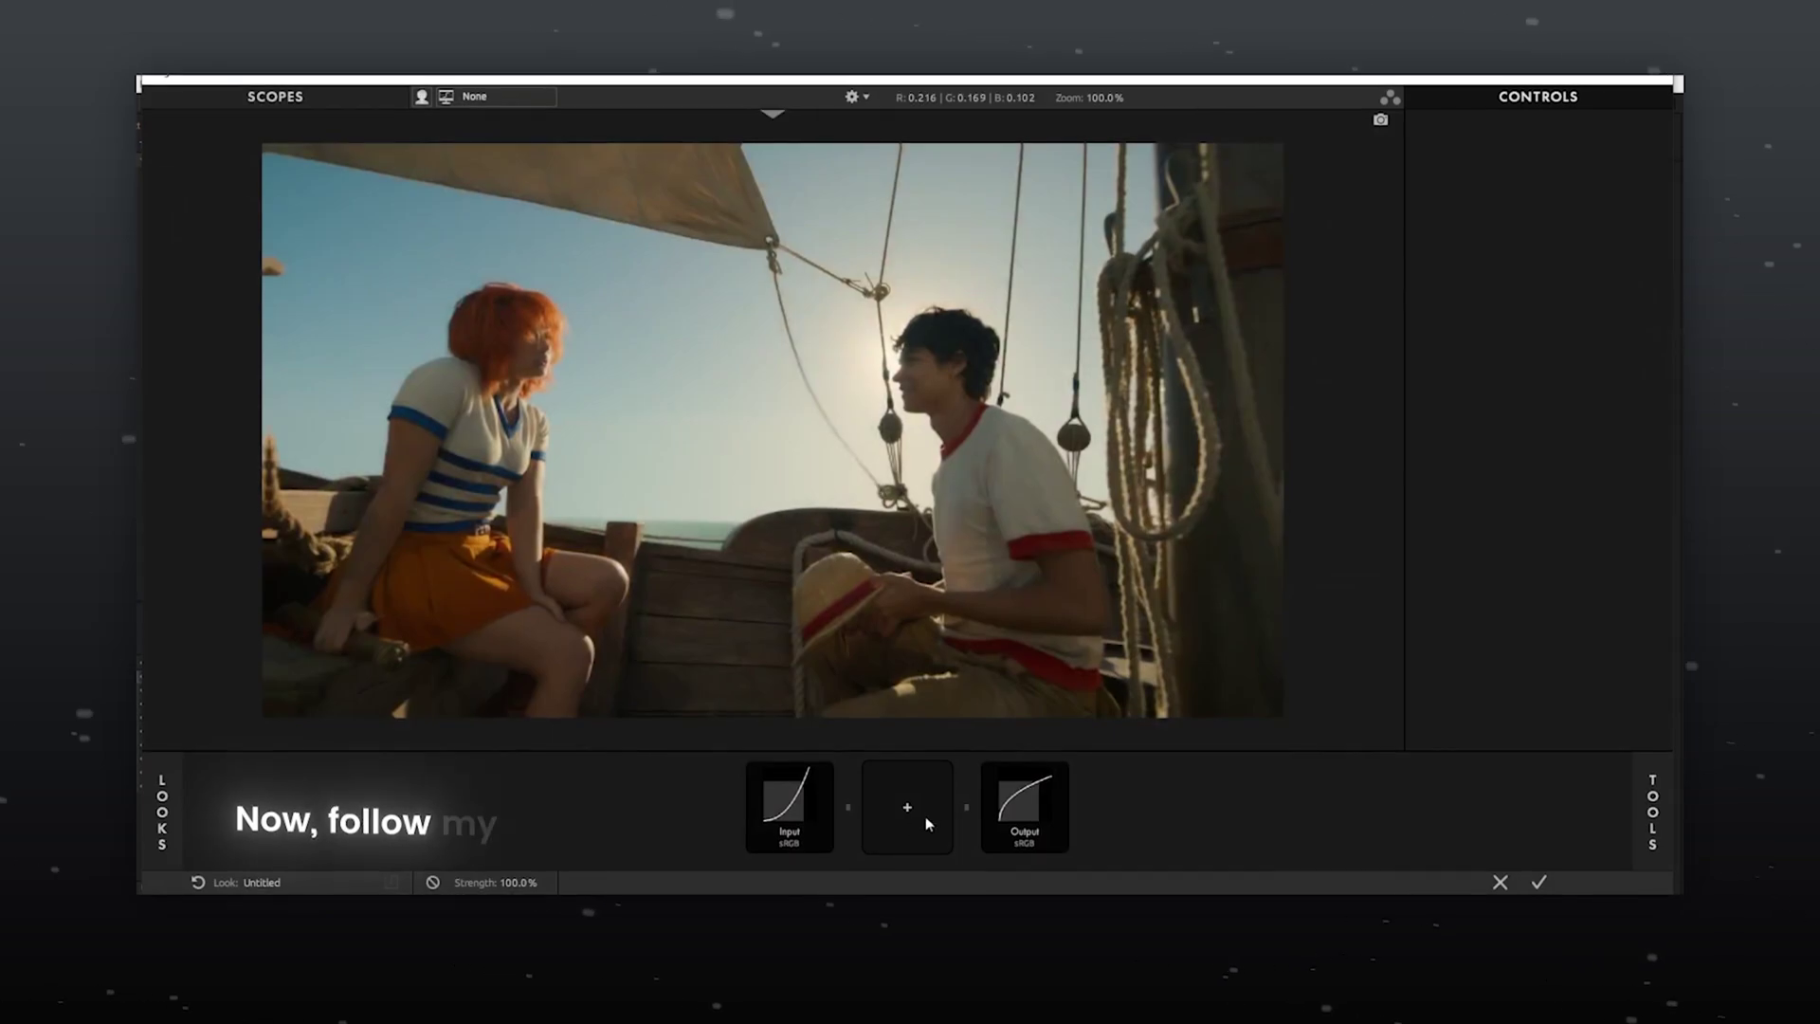
# Add the Exposure, Shadows/Highlights, S Curve and Clarity tools to the look's tool chain.
pyautogui.click(926, 821)
pyautogui.click(1248, 187)
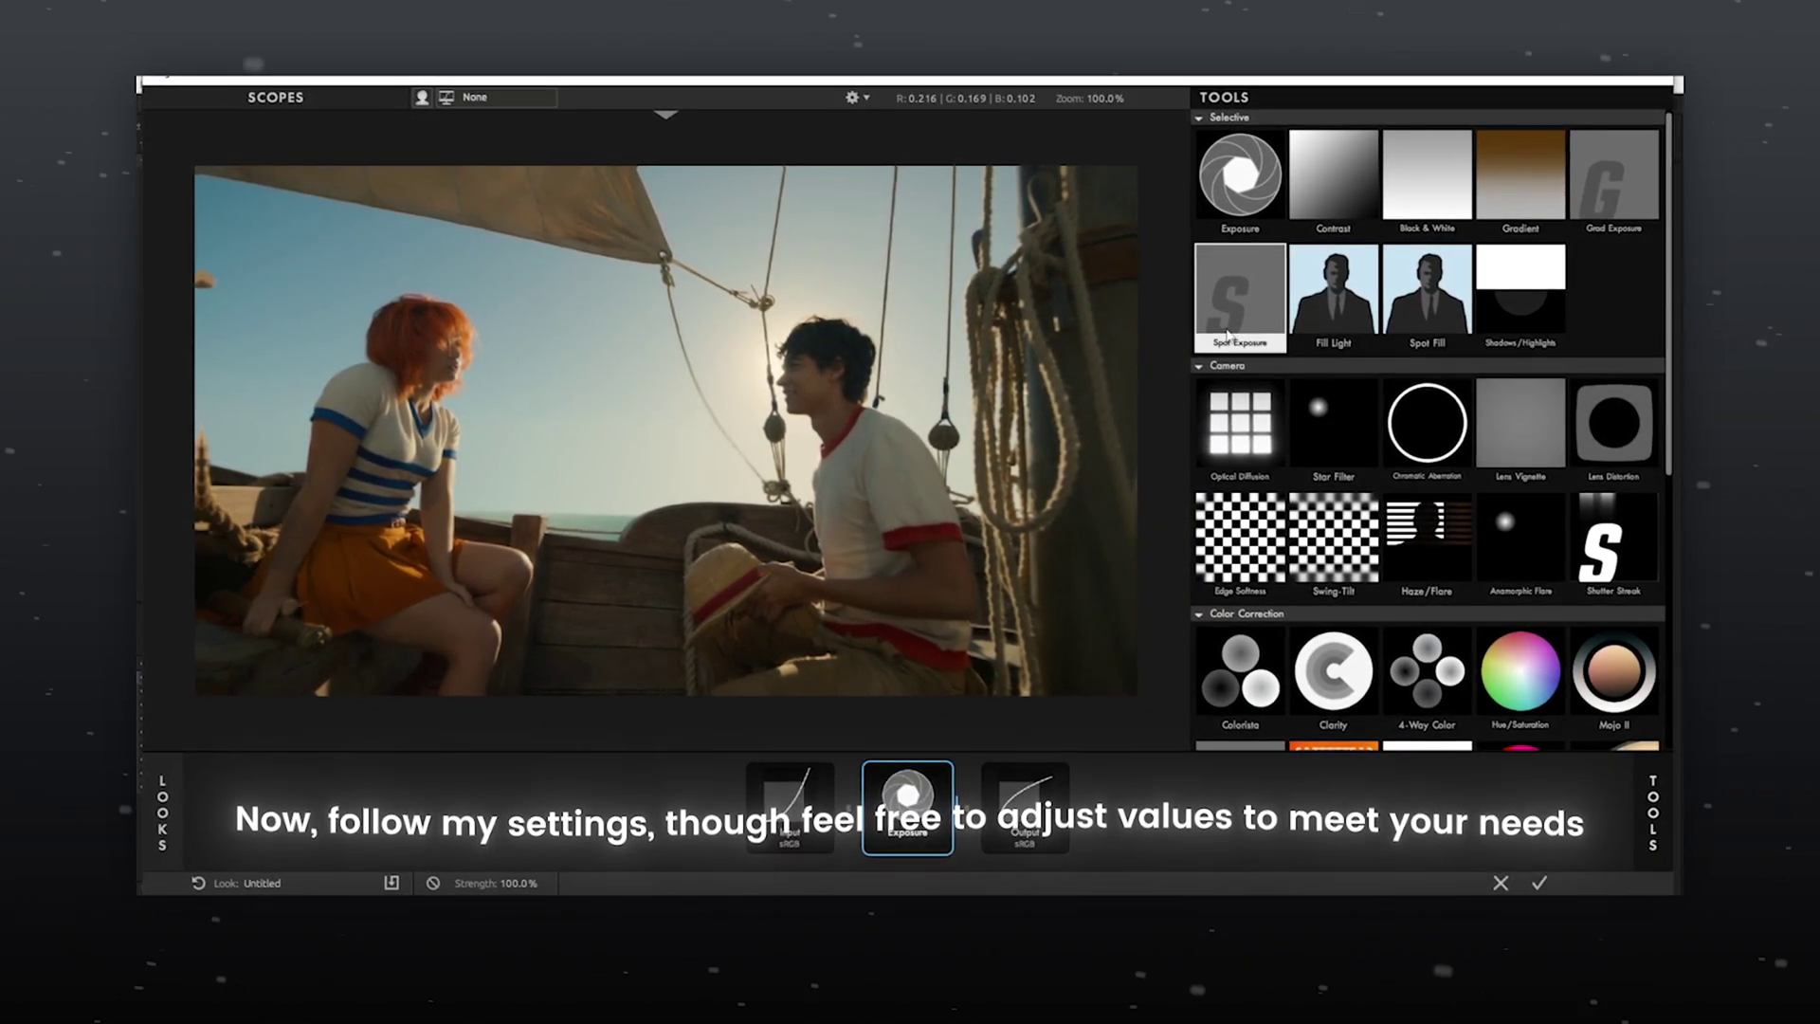
pyautogui.doubleClick(1521, 294)
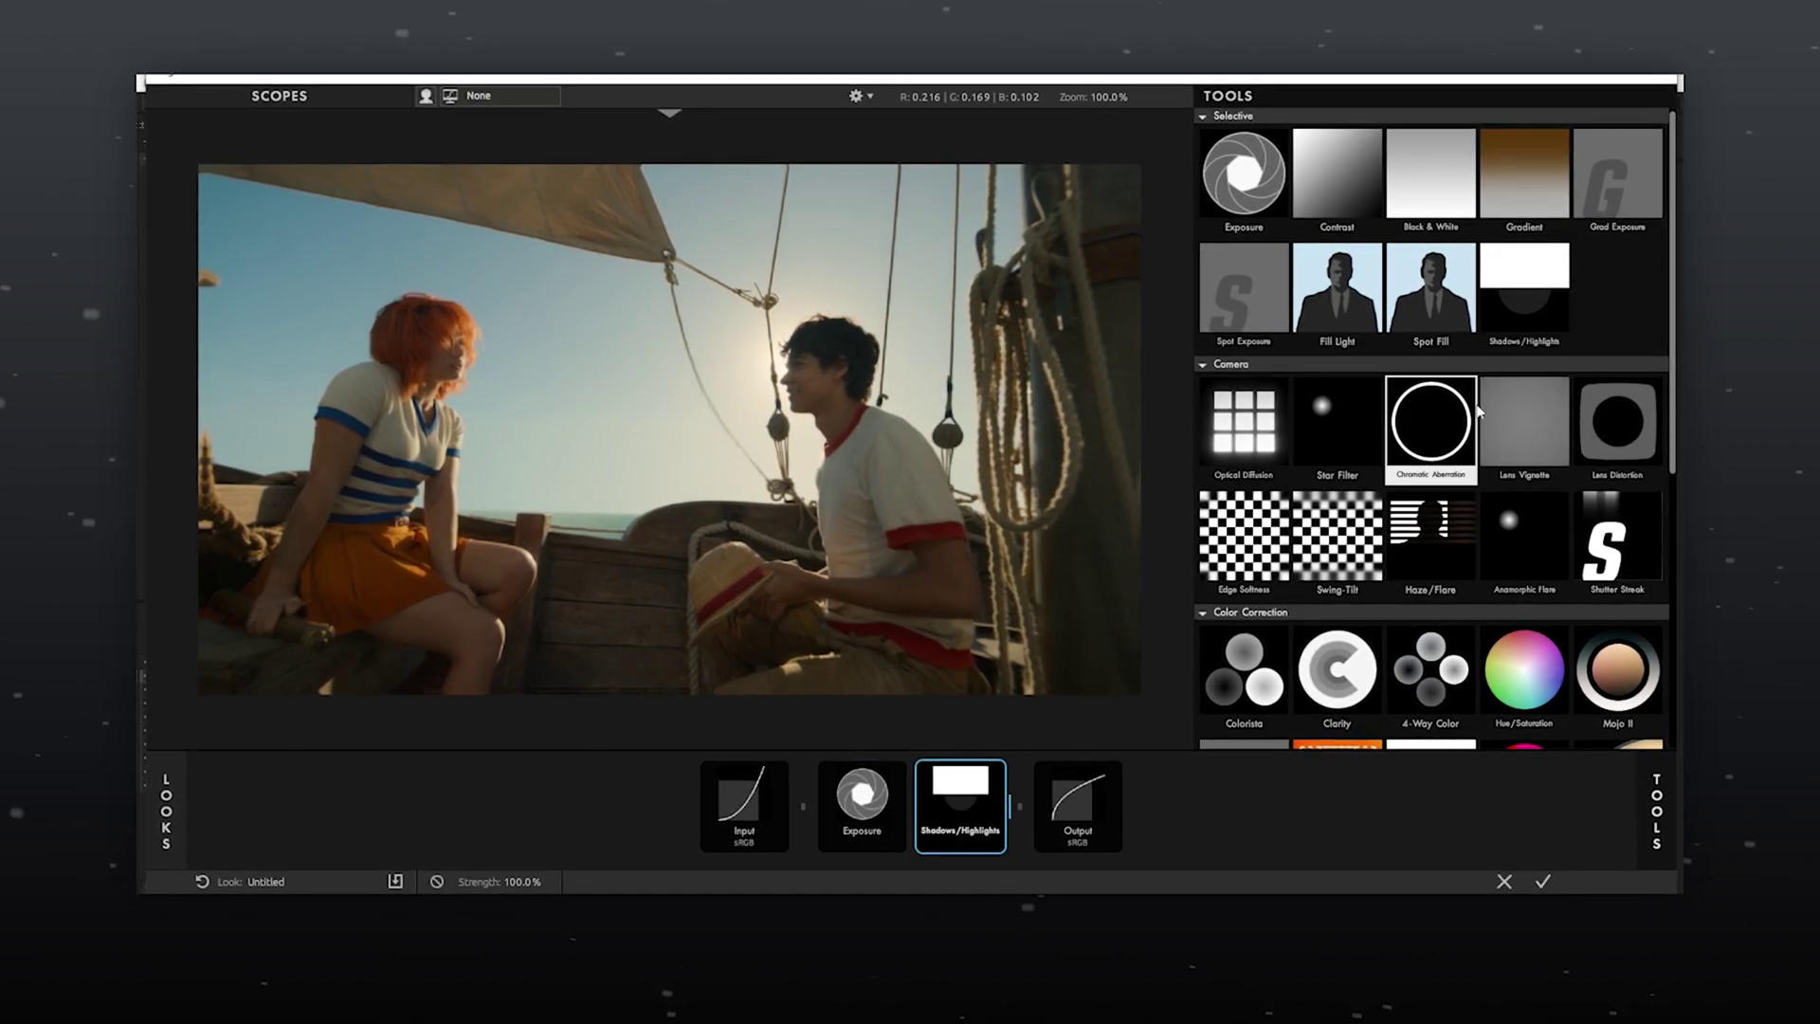
pyautogui.scroll(-1, 1346, 531)
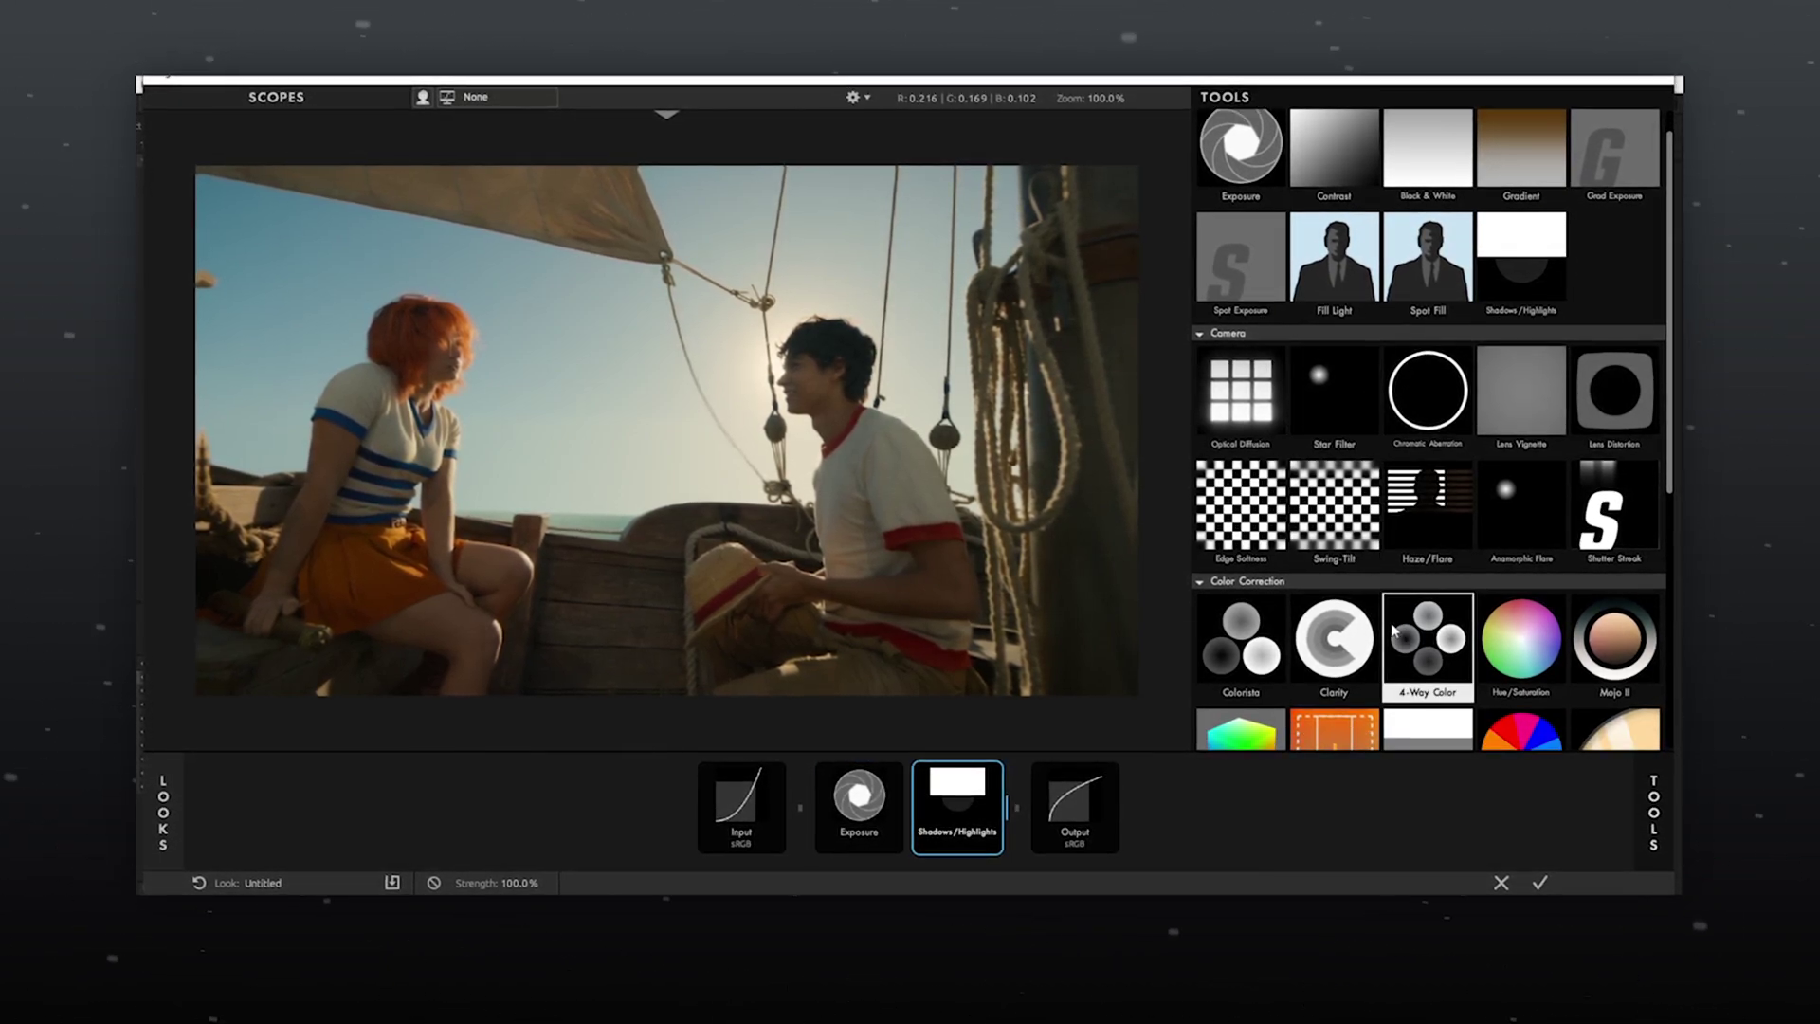
pyautogui.scroll(-4, 1343, 645)
pyautogui.doubleClick(1337, 703)
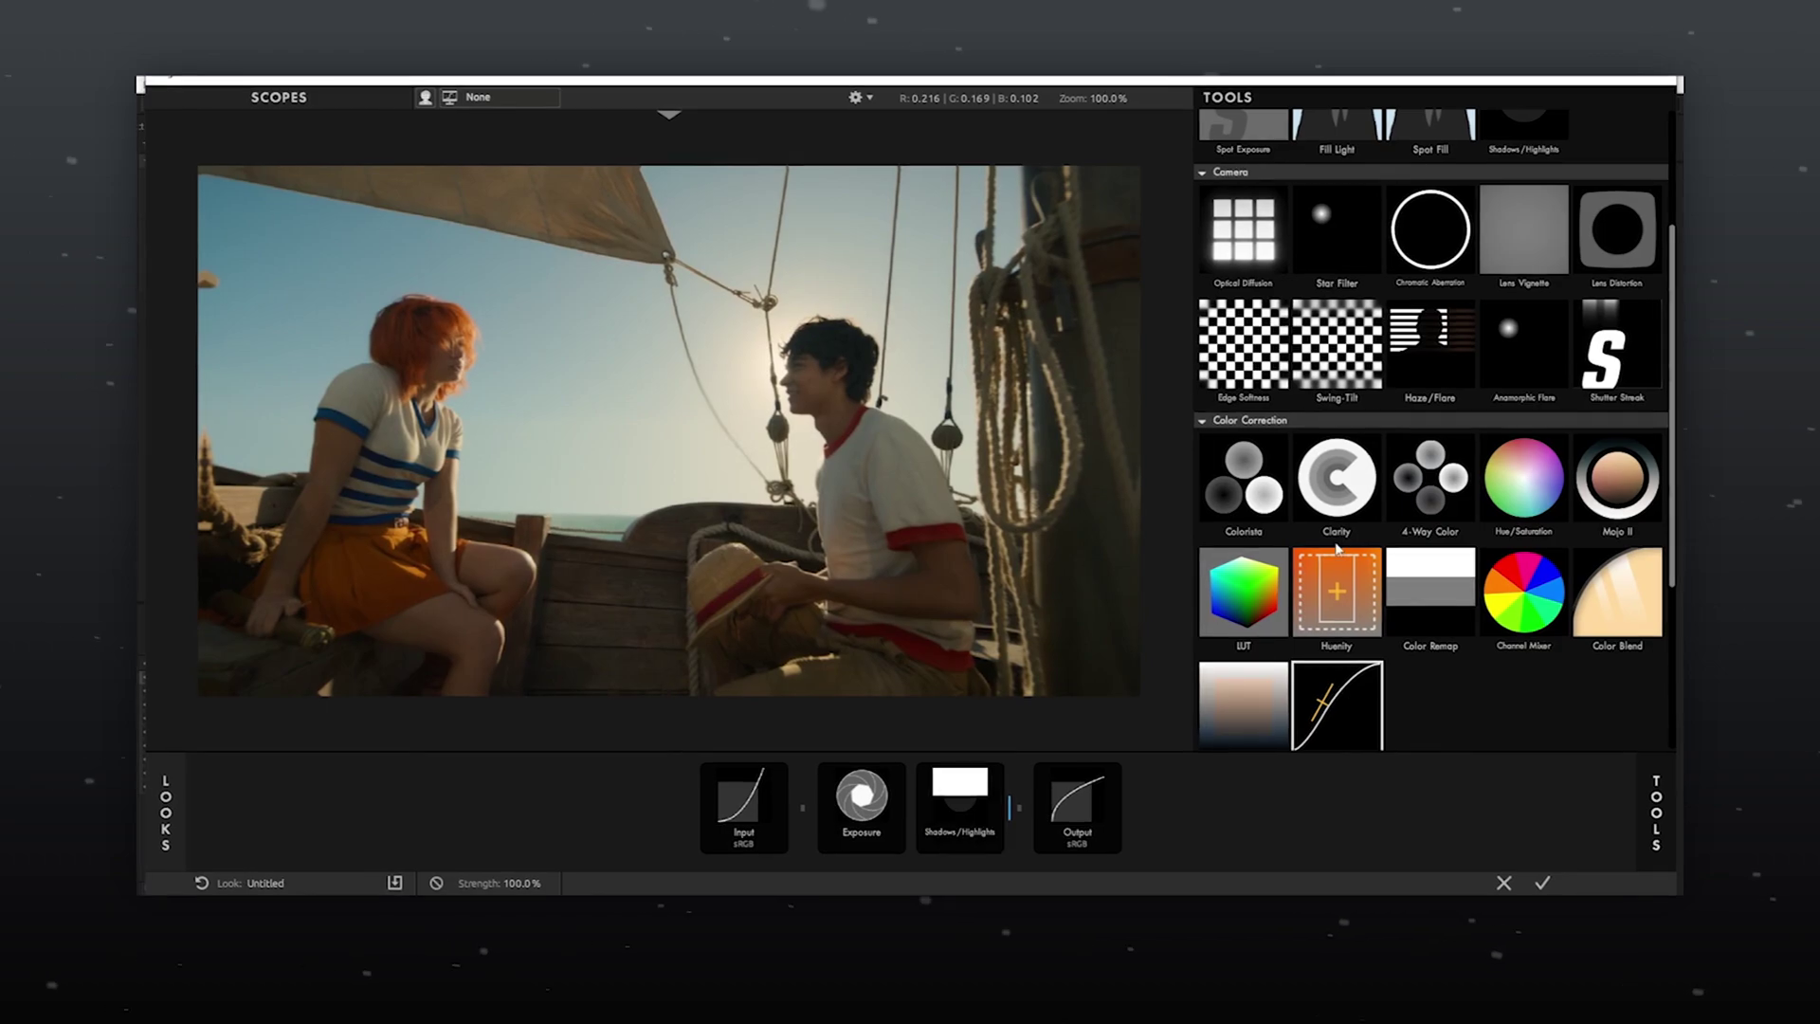
pyautogui.doubleClick(1330, 493)
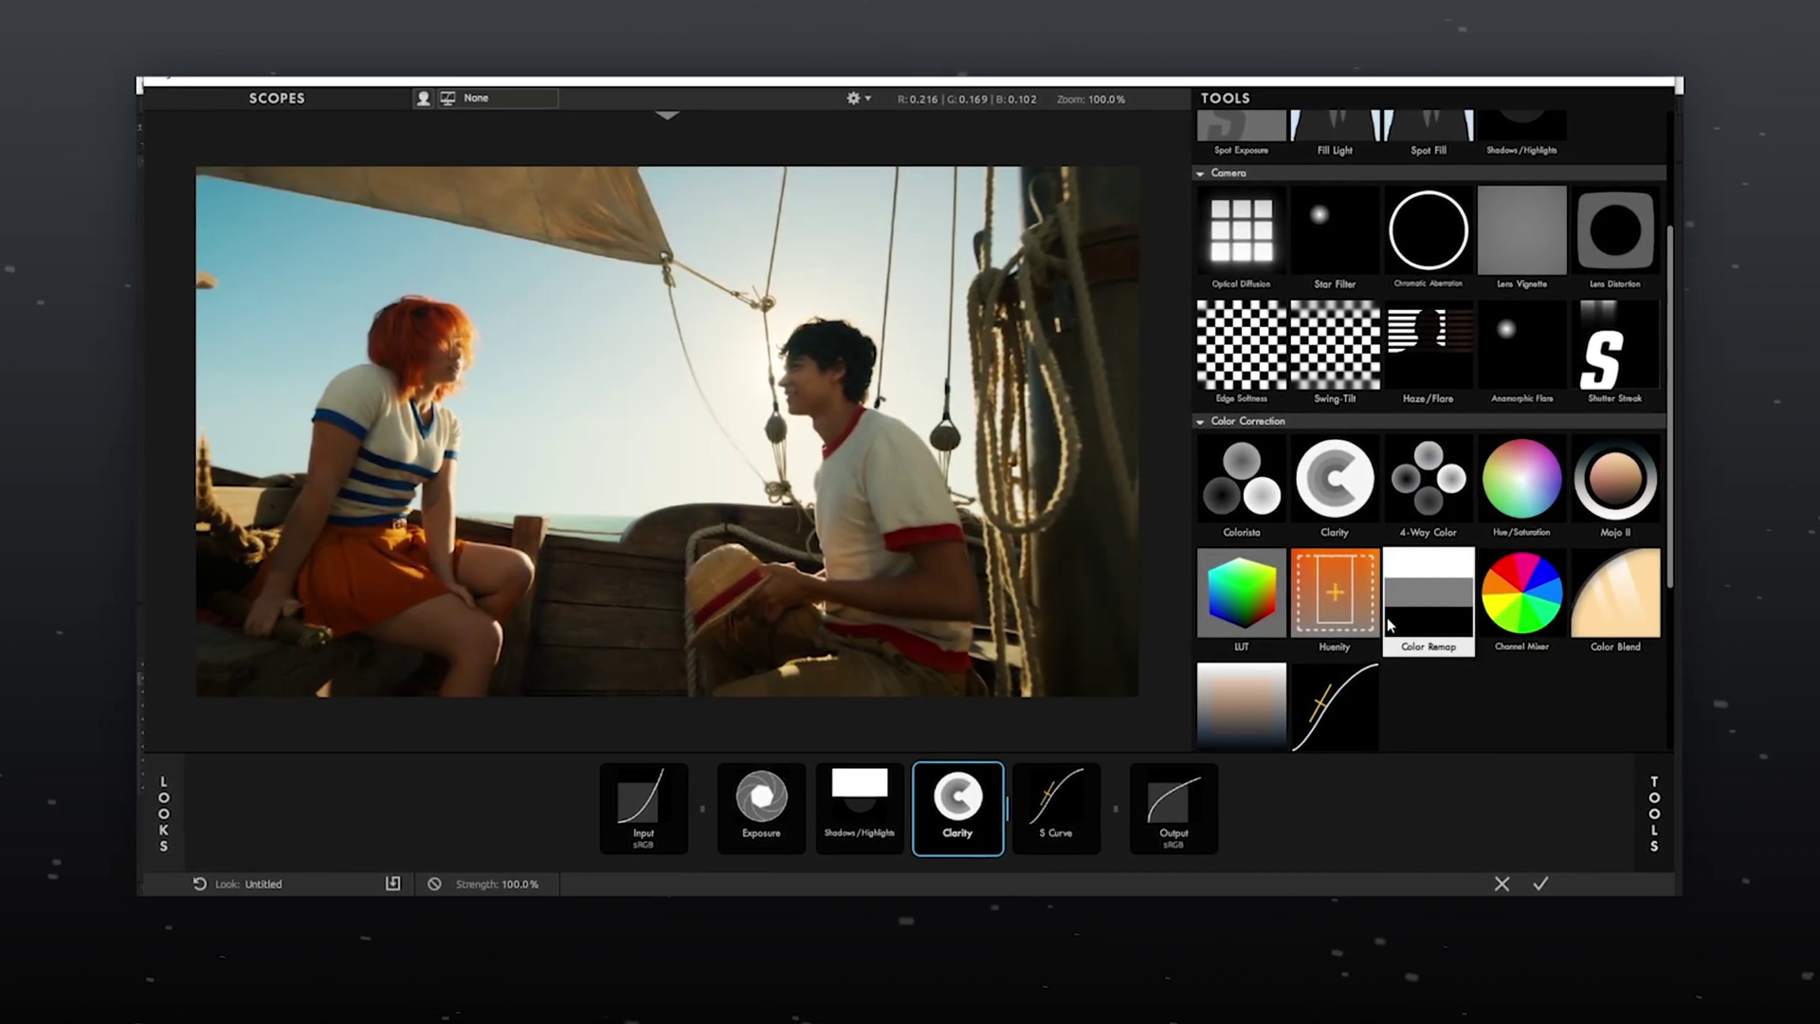
pyautogui.scroll(-3, 1389, 626)
pyautogui.scroll(-5, 1390, 626)
pyautogui.scroll(4, 1390, 624)
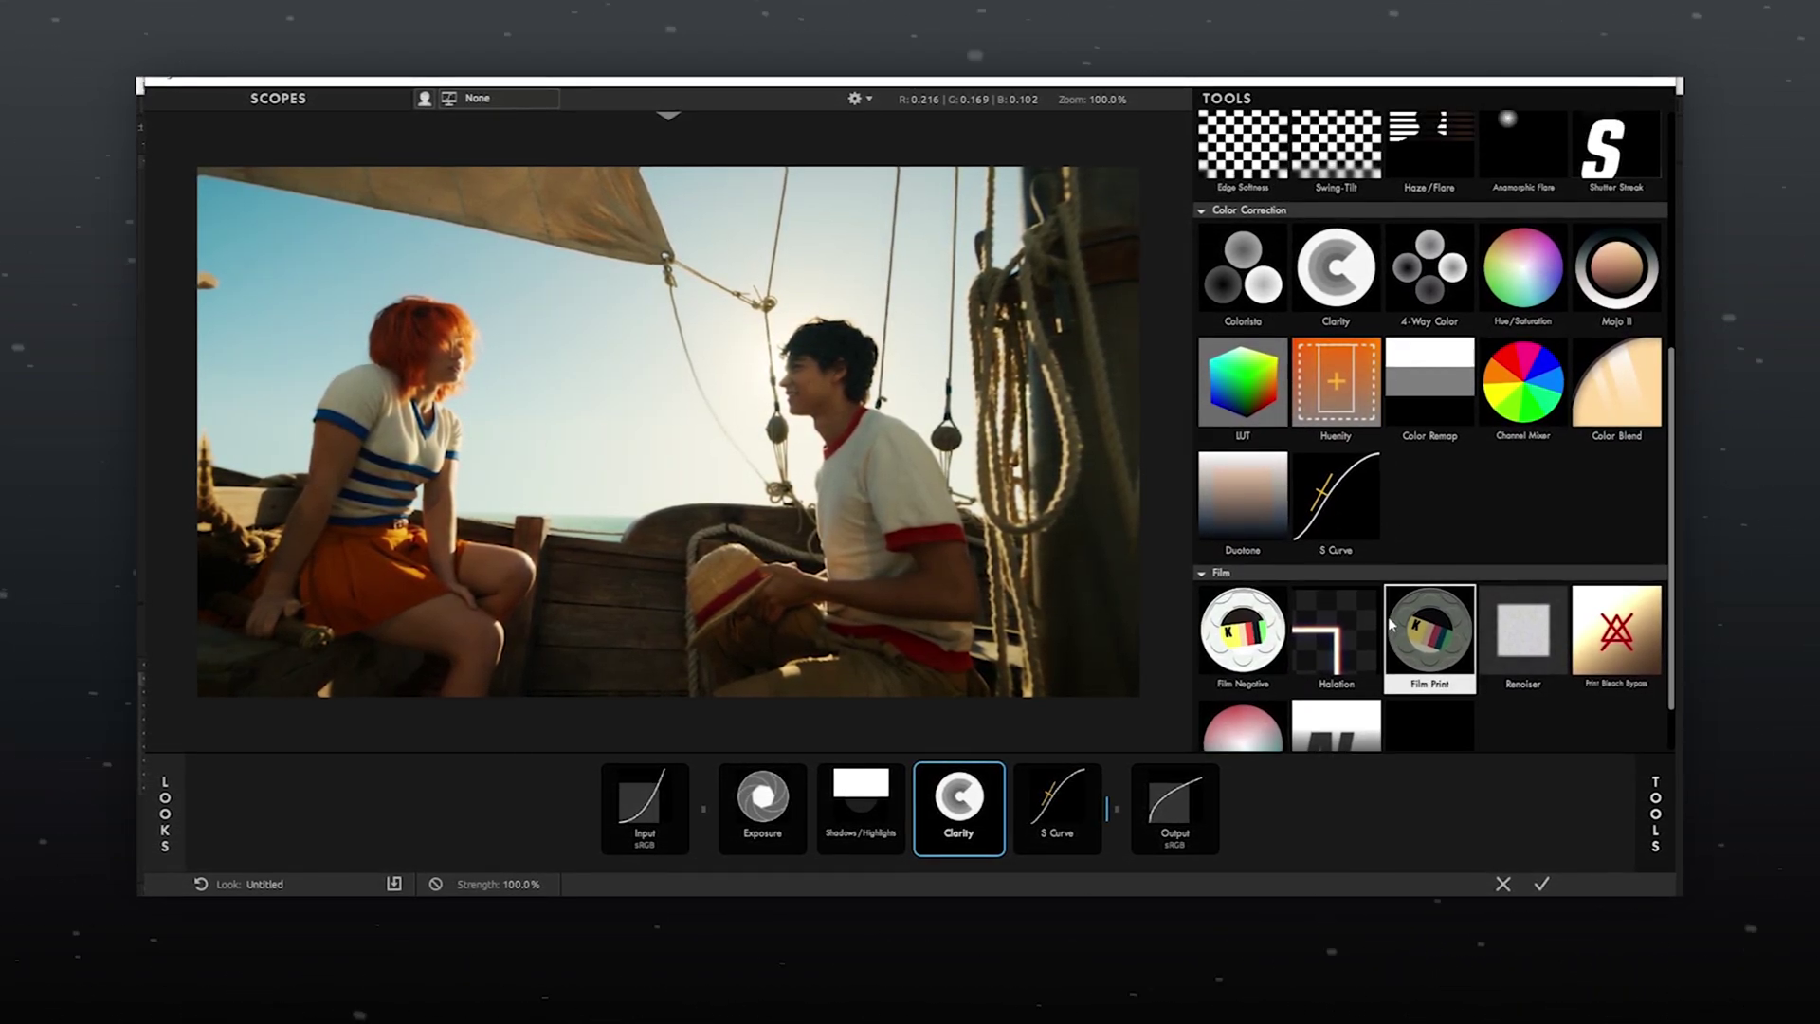
pyautogui.scroll(3, 1389, 616)
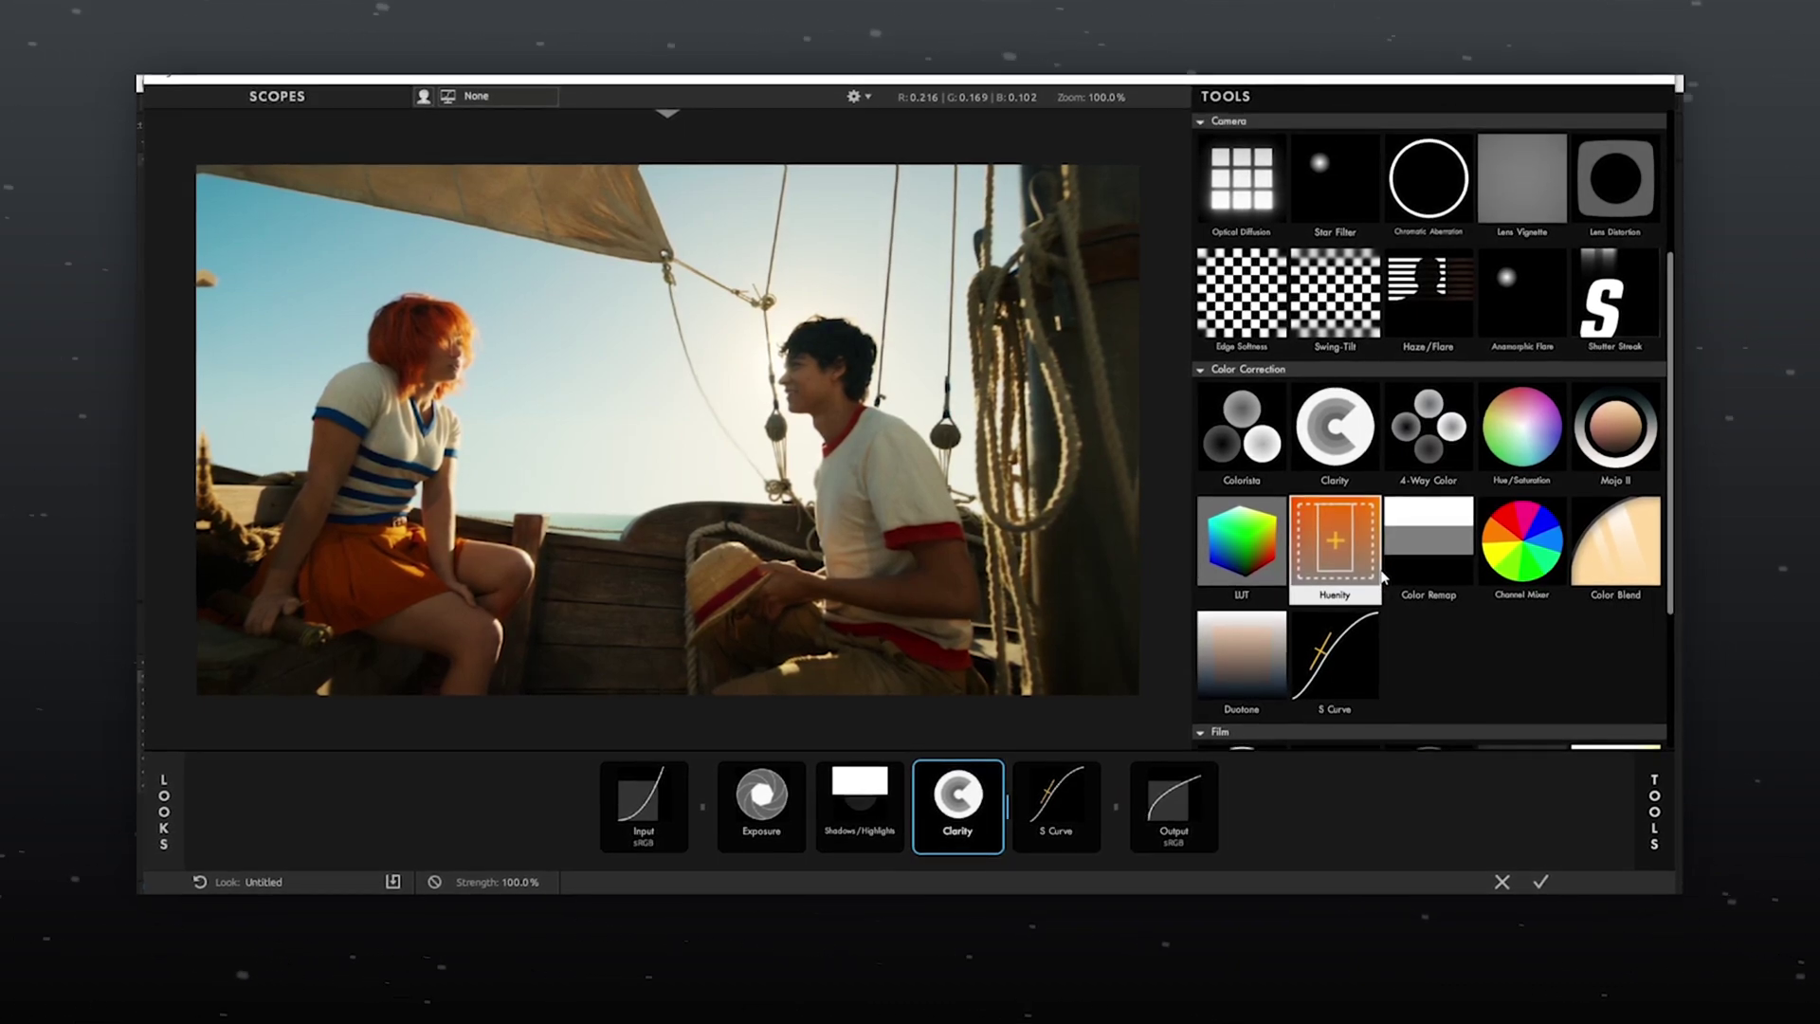
pyautogui.scroll(6, 1383, 574)
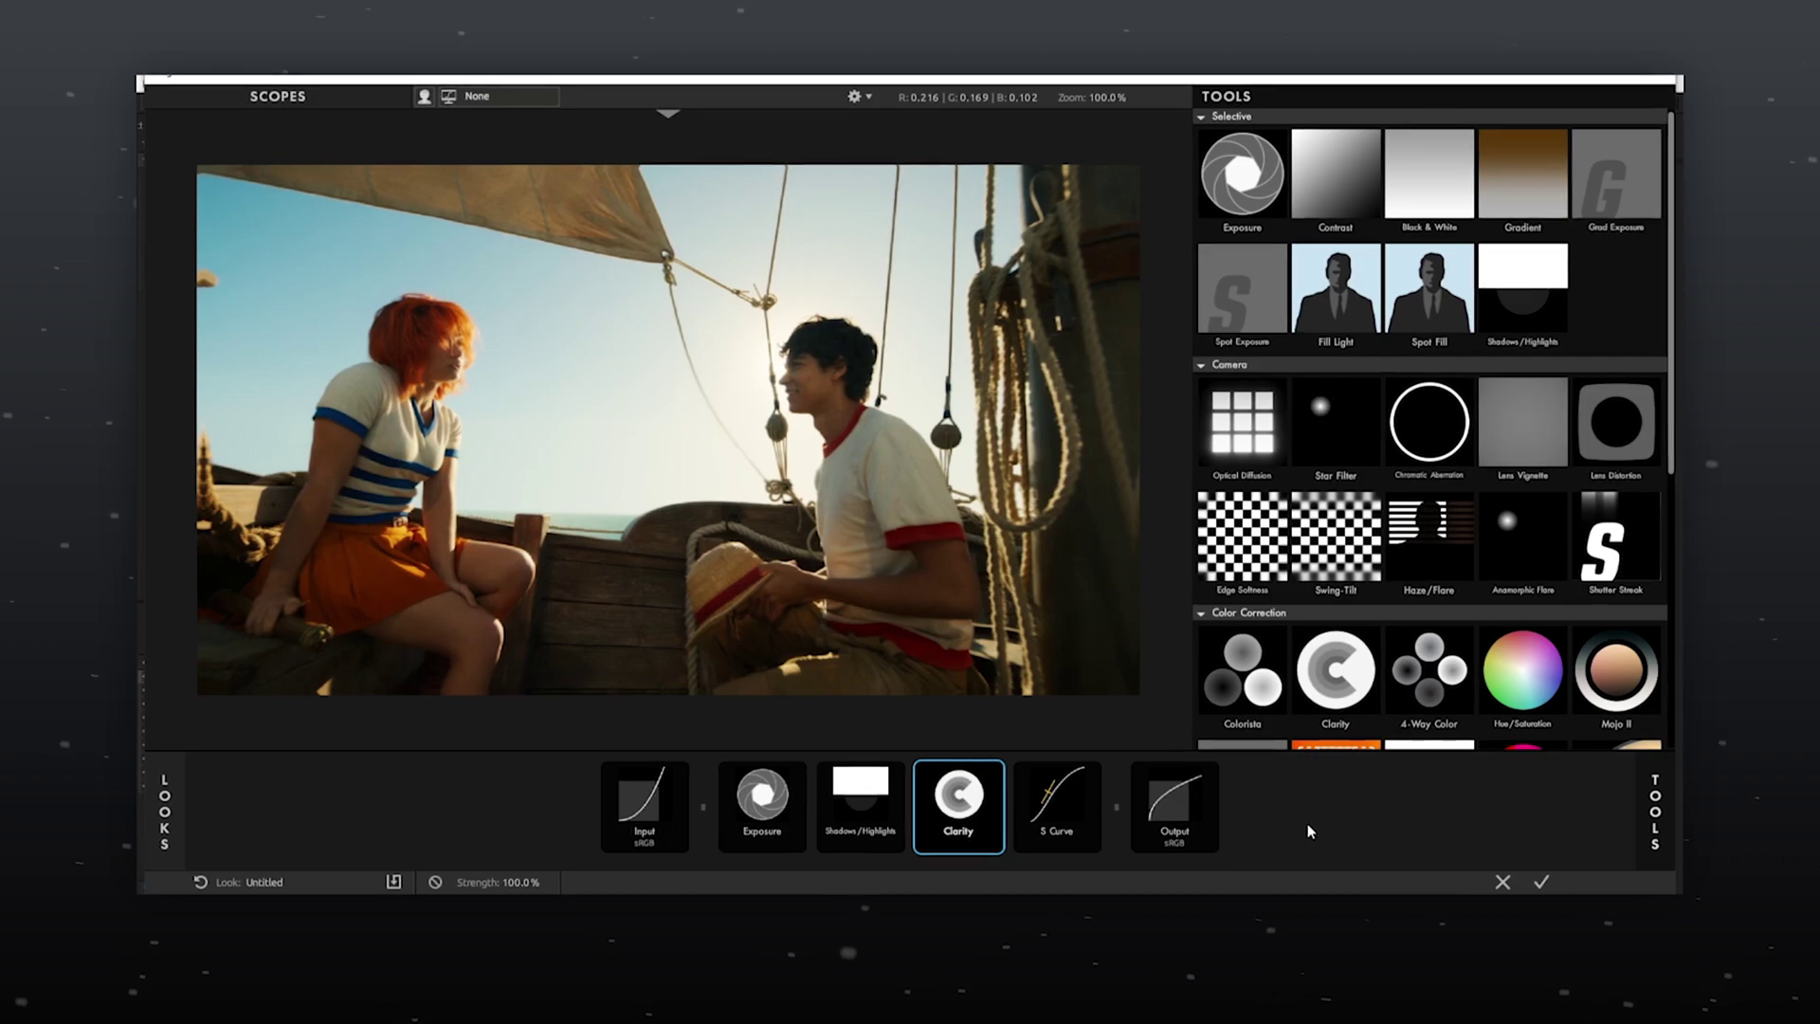
# Reorder the tool chain to Clarity, S Curve, Shadows/Highlights, Exposure.
pyautogui.click(946, 813)
pyautogui.moveTo(761, 796)
pyautogui.mouseDown()
pyautogui.moveTo(1088, 802)
pyautogui.moveTo(766, 809)
pyautogui.mouseUp()
pyautogui.moveTo(831, 809); pyautogui.dragTo(992, 809)
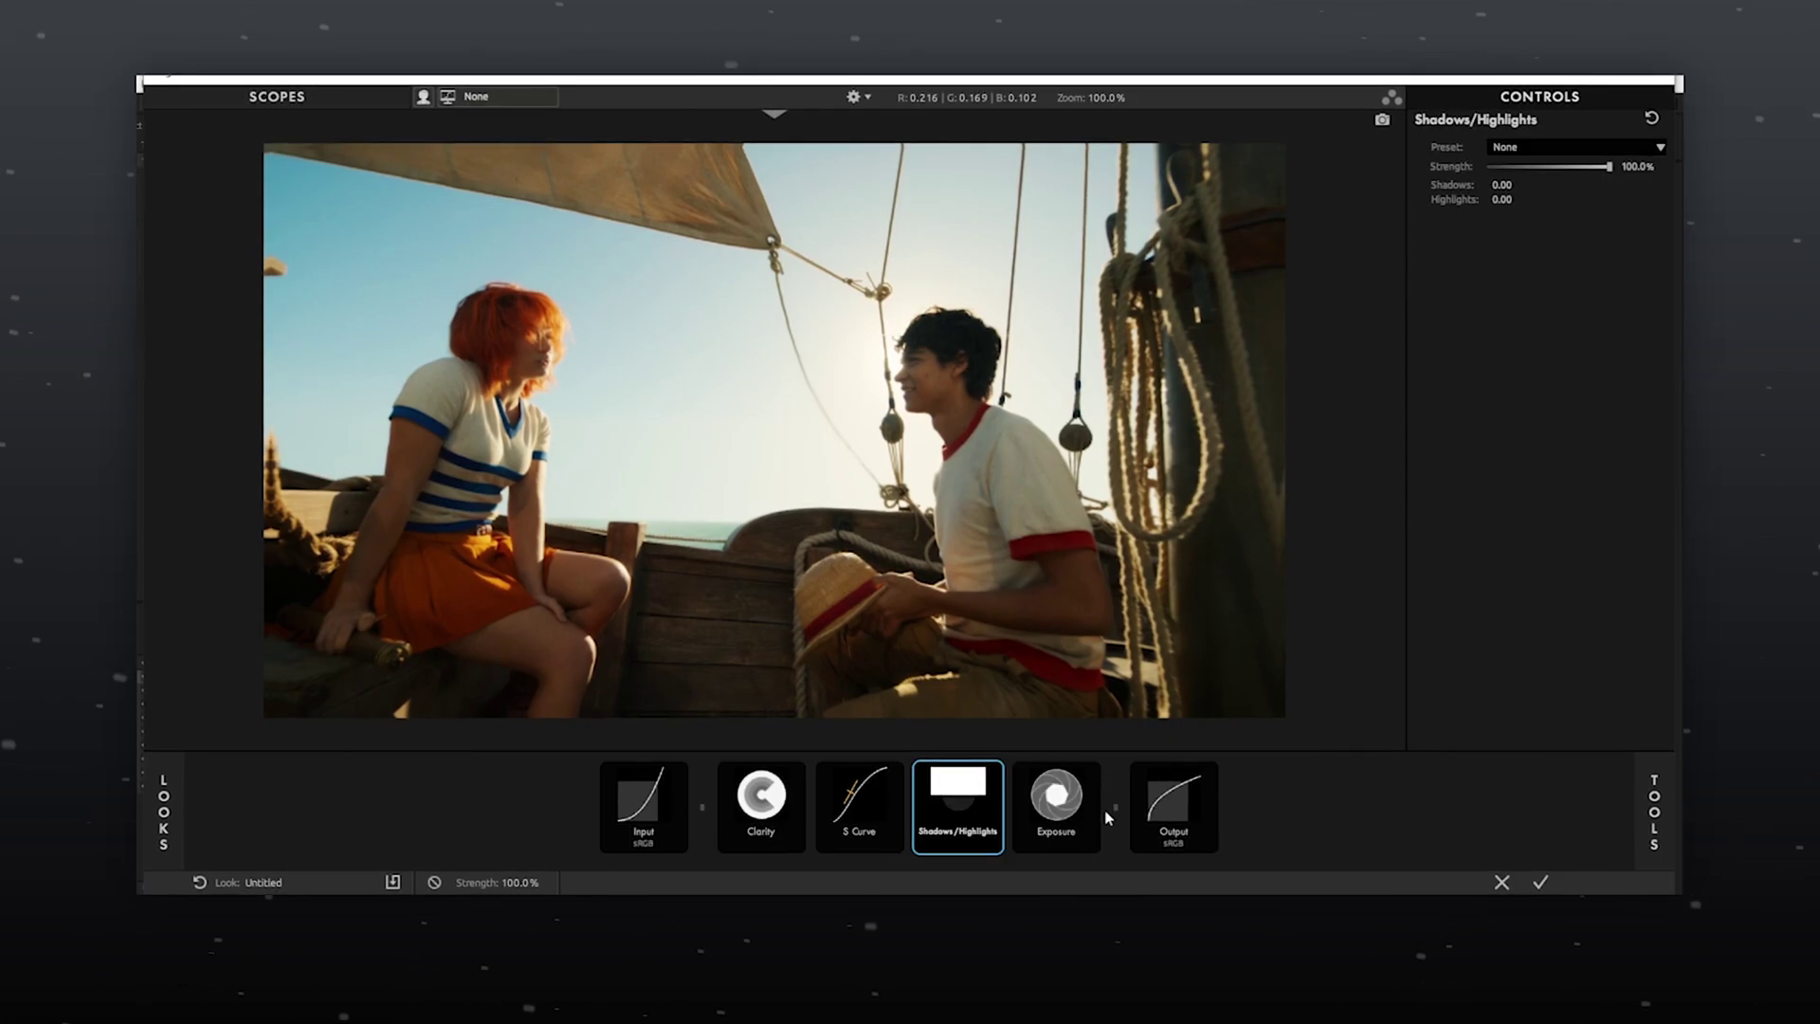
# Set the Exposure tool's stops to +0.30.
pyautogui.click(1062, 806)
pyautogui.click(1478, 187)
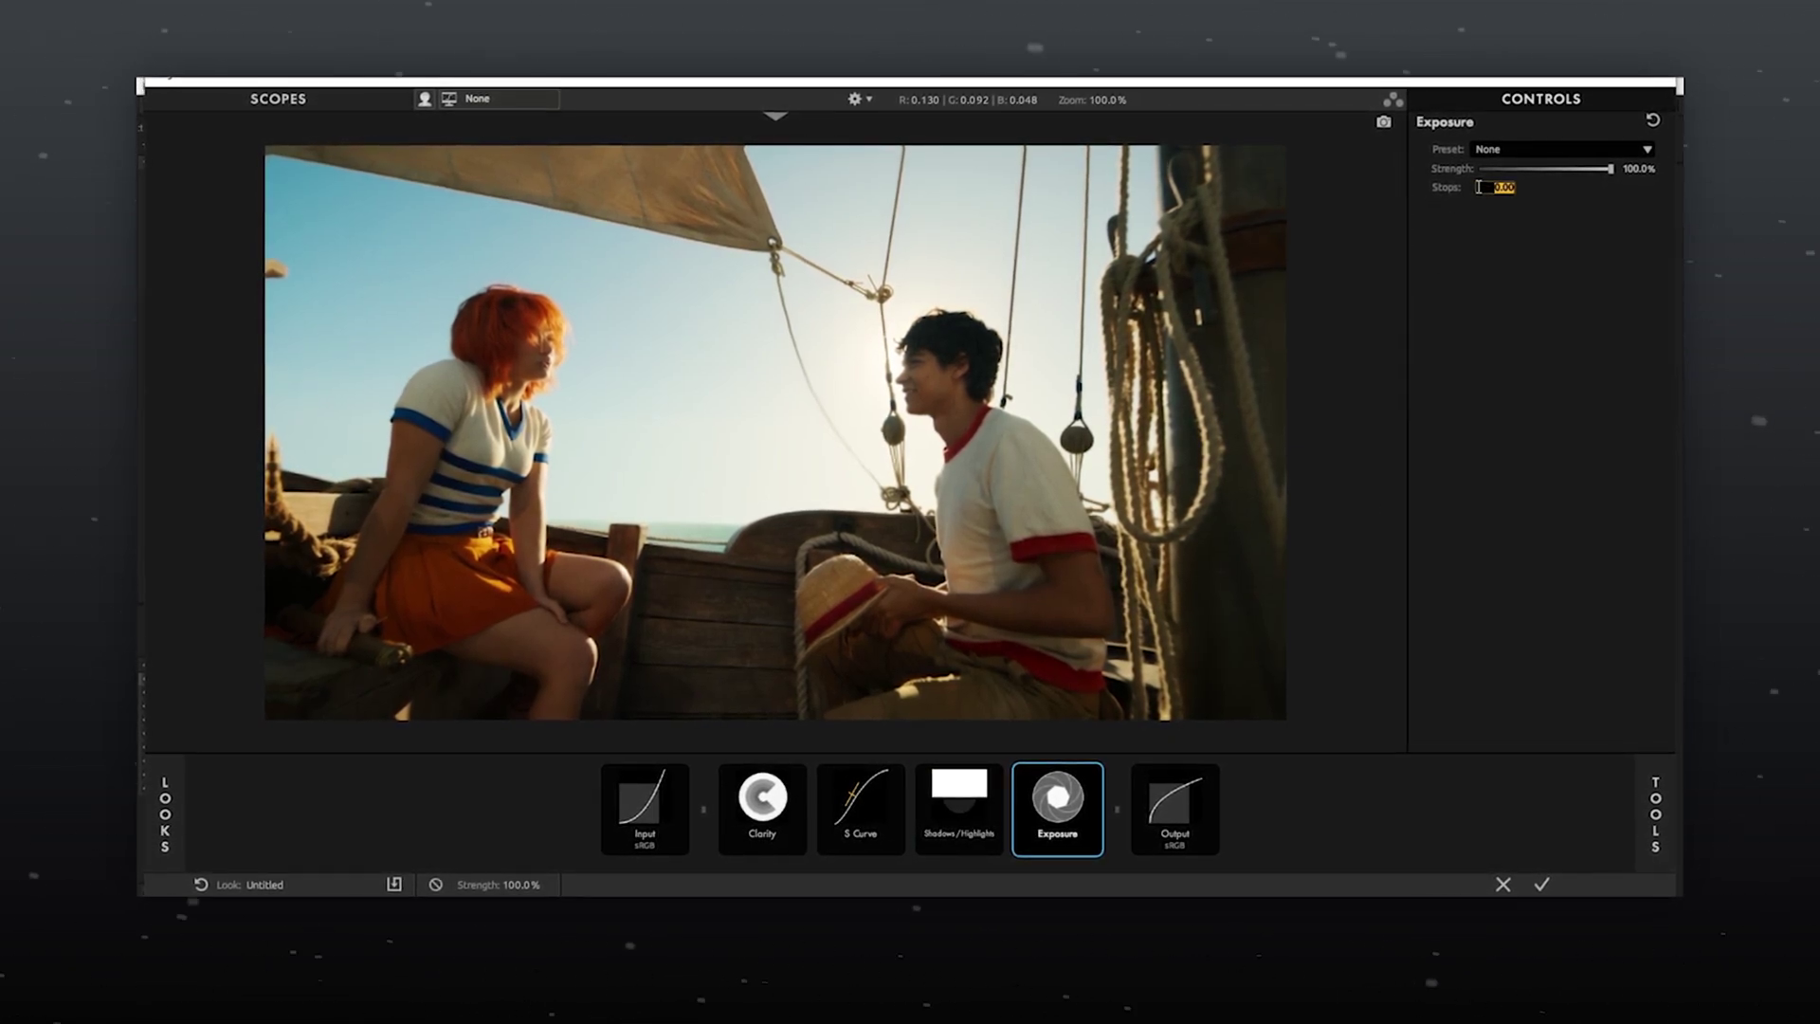
pyautogui.write('.30')
pyautogui.press('Return')
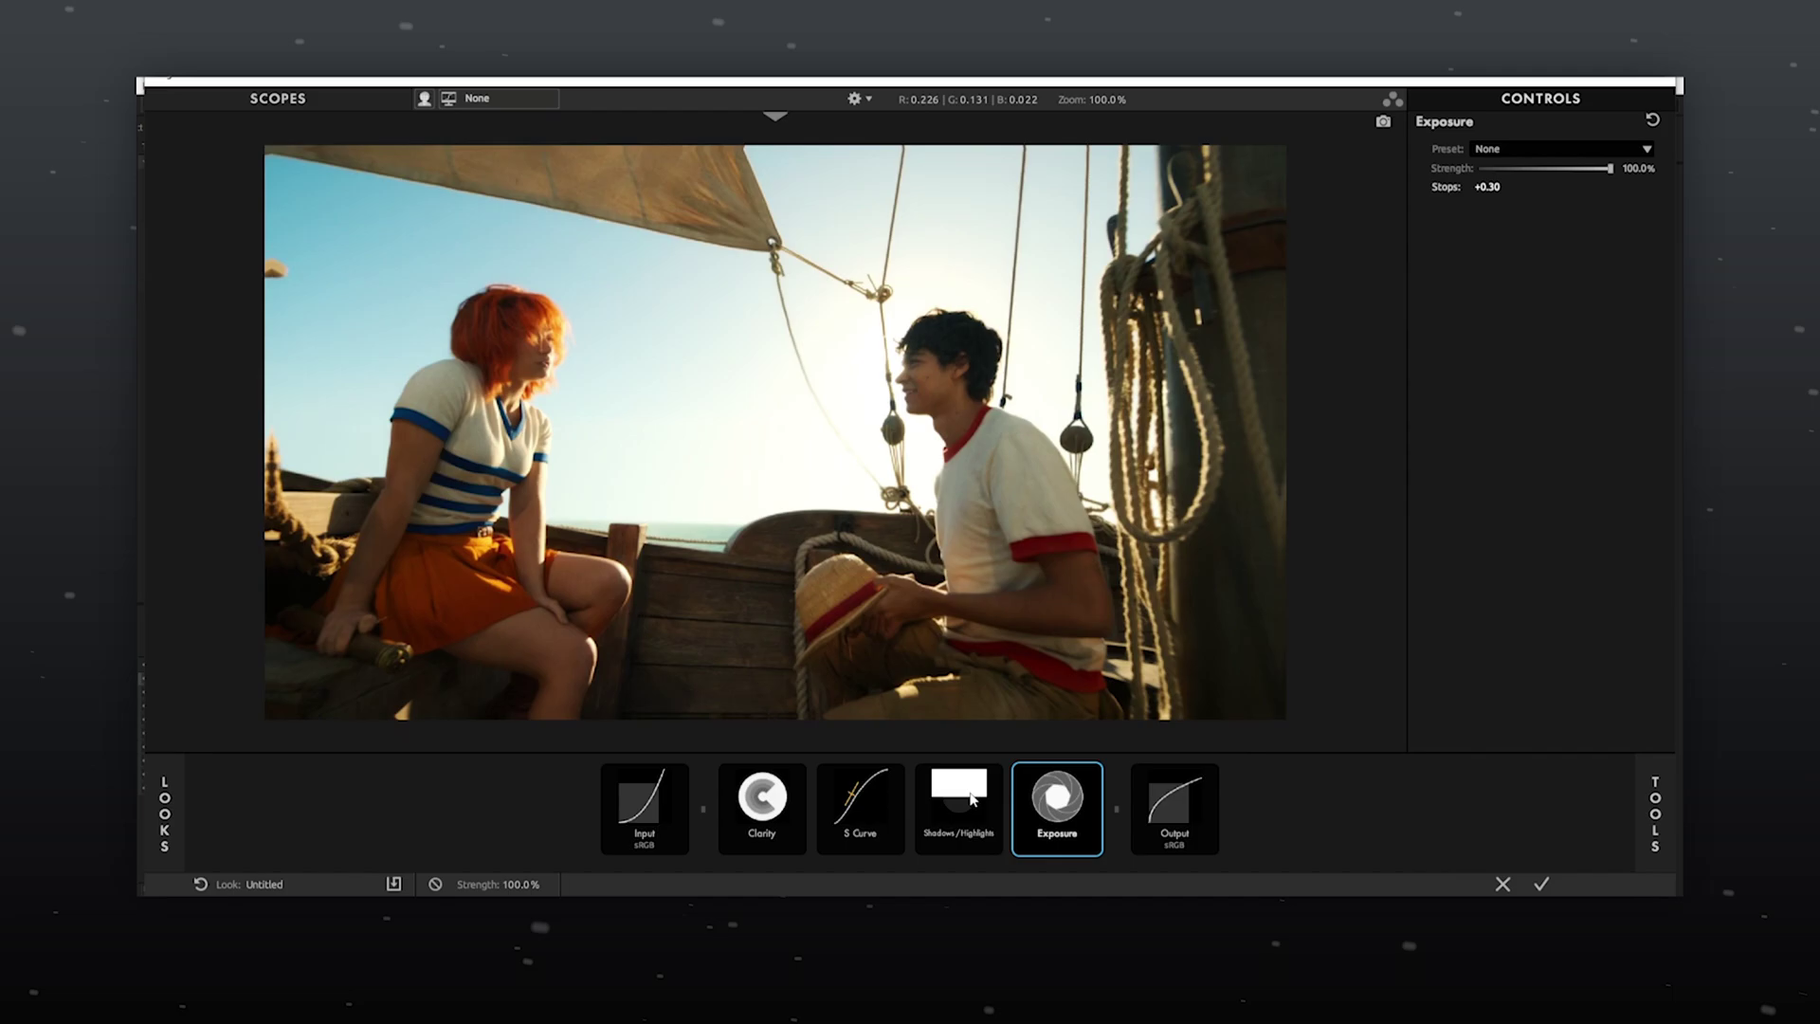
# Set the Shadows value of the Shadows/Highlights tool to 1.
pyautogui.click(973, 804)
pyautogui.click(1501, 186)
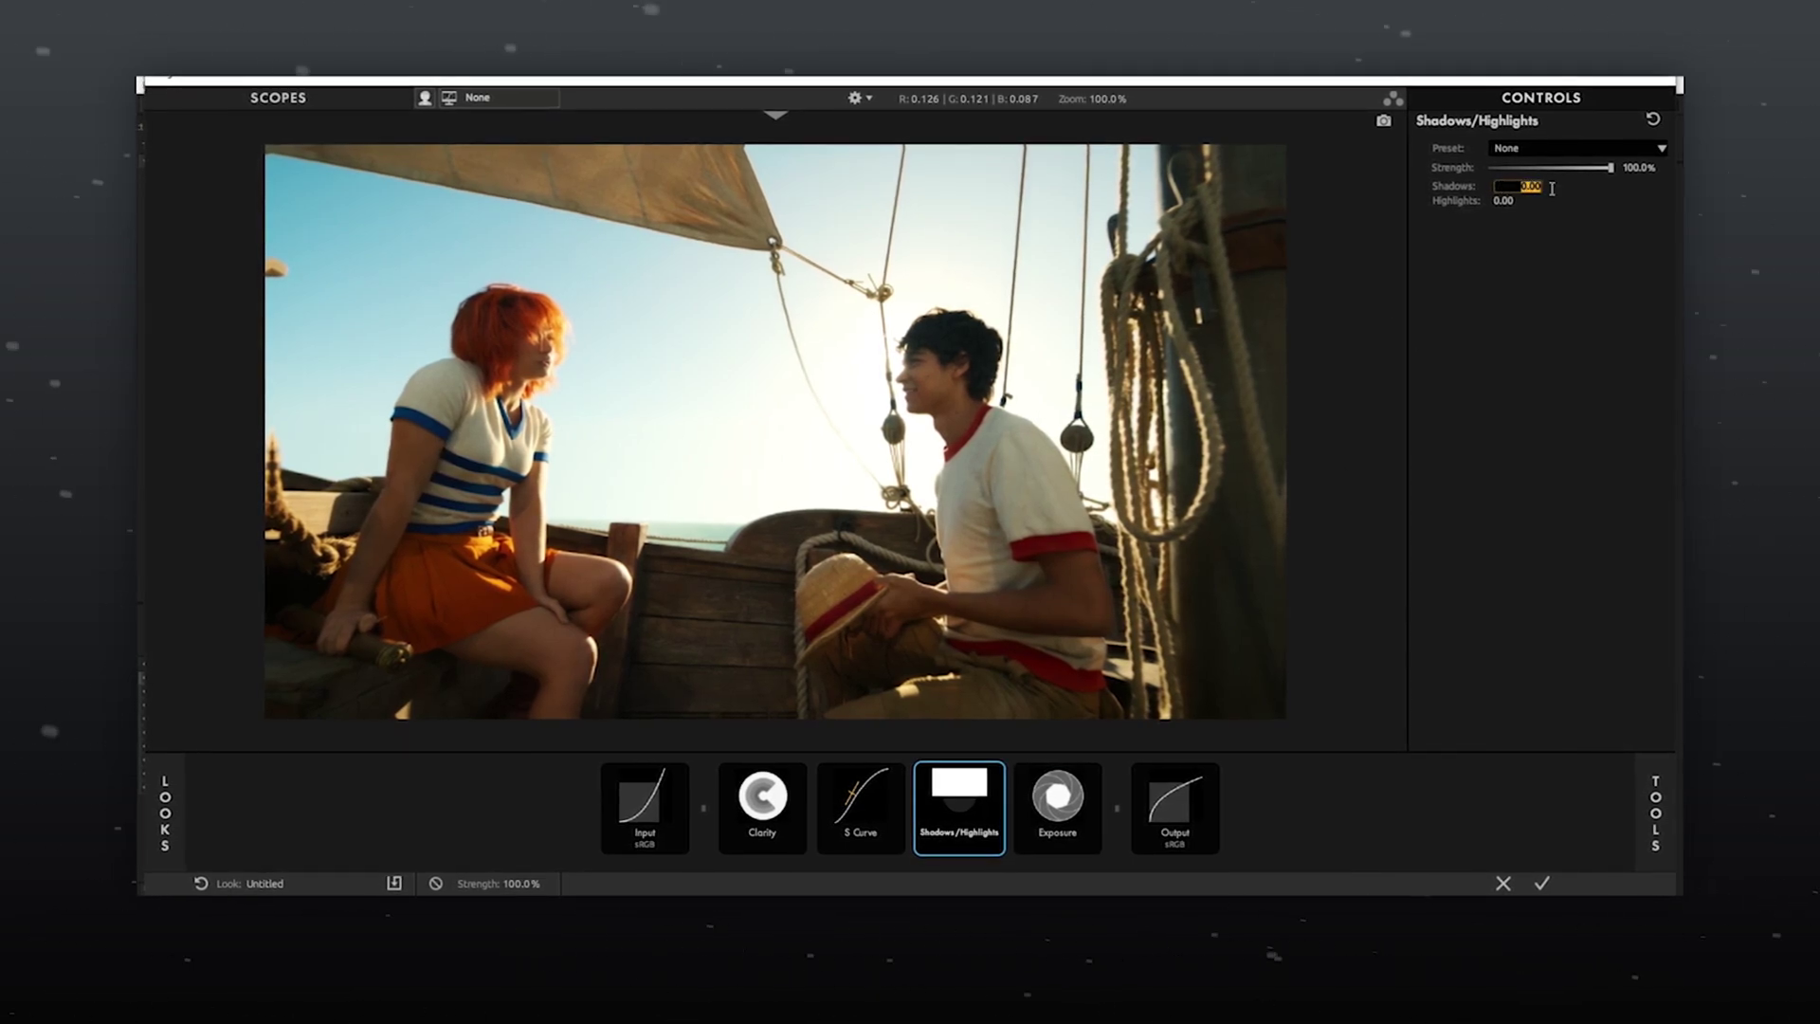
pyautogui.write('1')
pyautogui.press('Return')
# Shape the S Curve to about black point 0.043, white point 0.873, contrast 1.455, midpoint 0.306 and brightness 0.543.
pyautogui.press('Left')
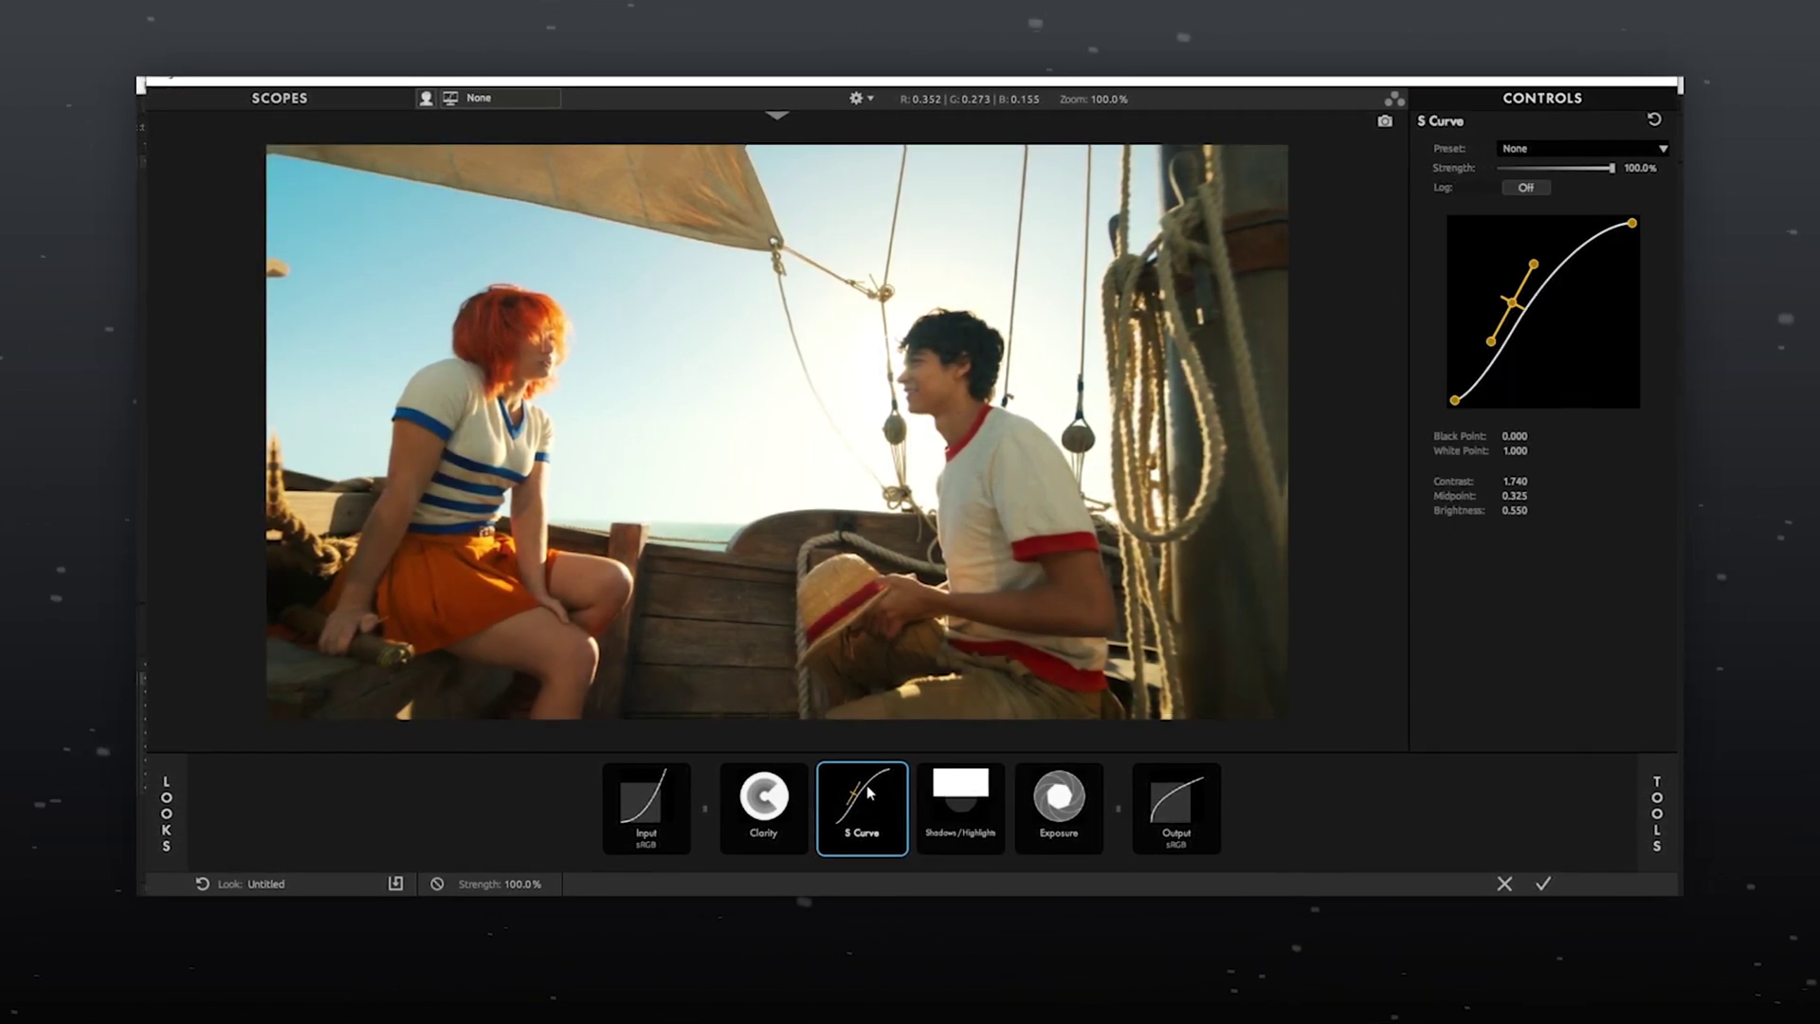
pyautogui.moveTo(1453, 399); pyautogui.dragTo(1457, 399)
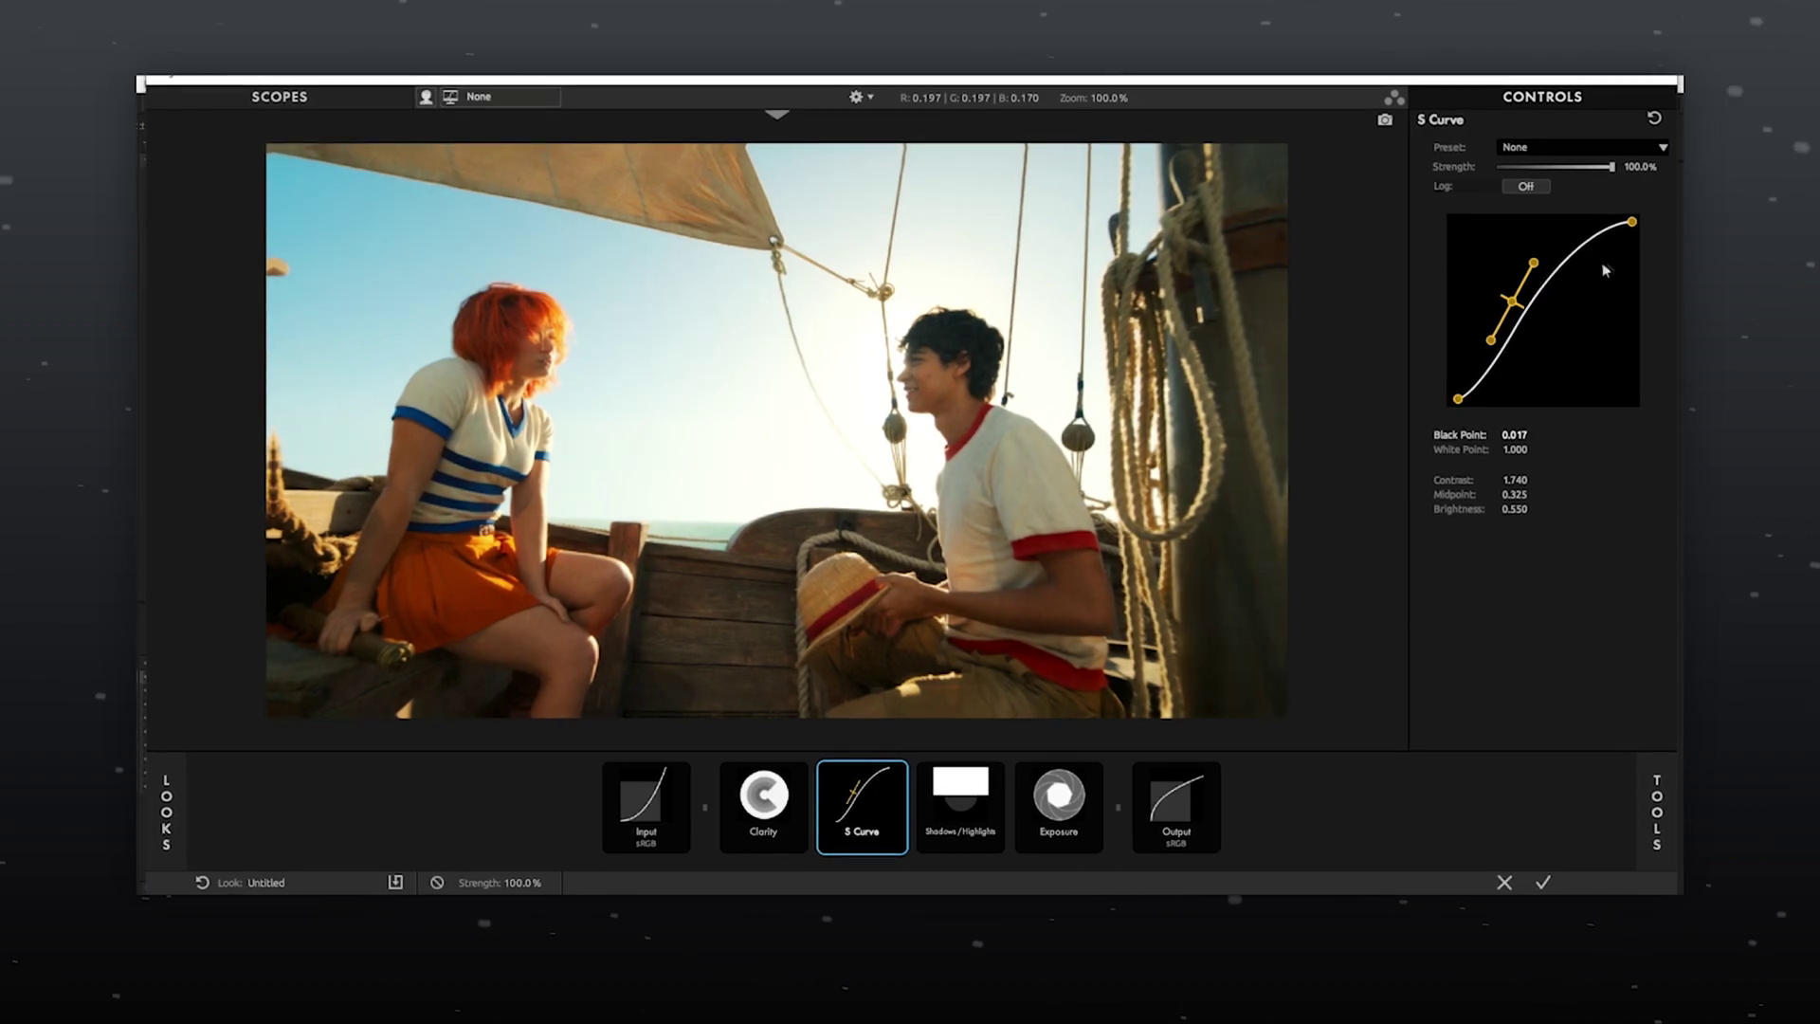
pyautogui.moveTo(1632, 222); pyautogui.dragTo(1609, 222)
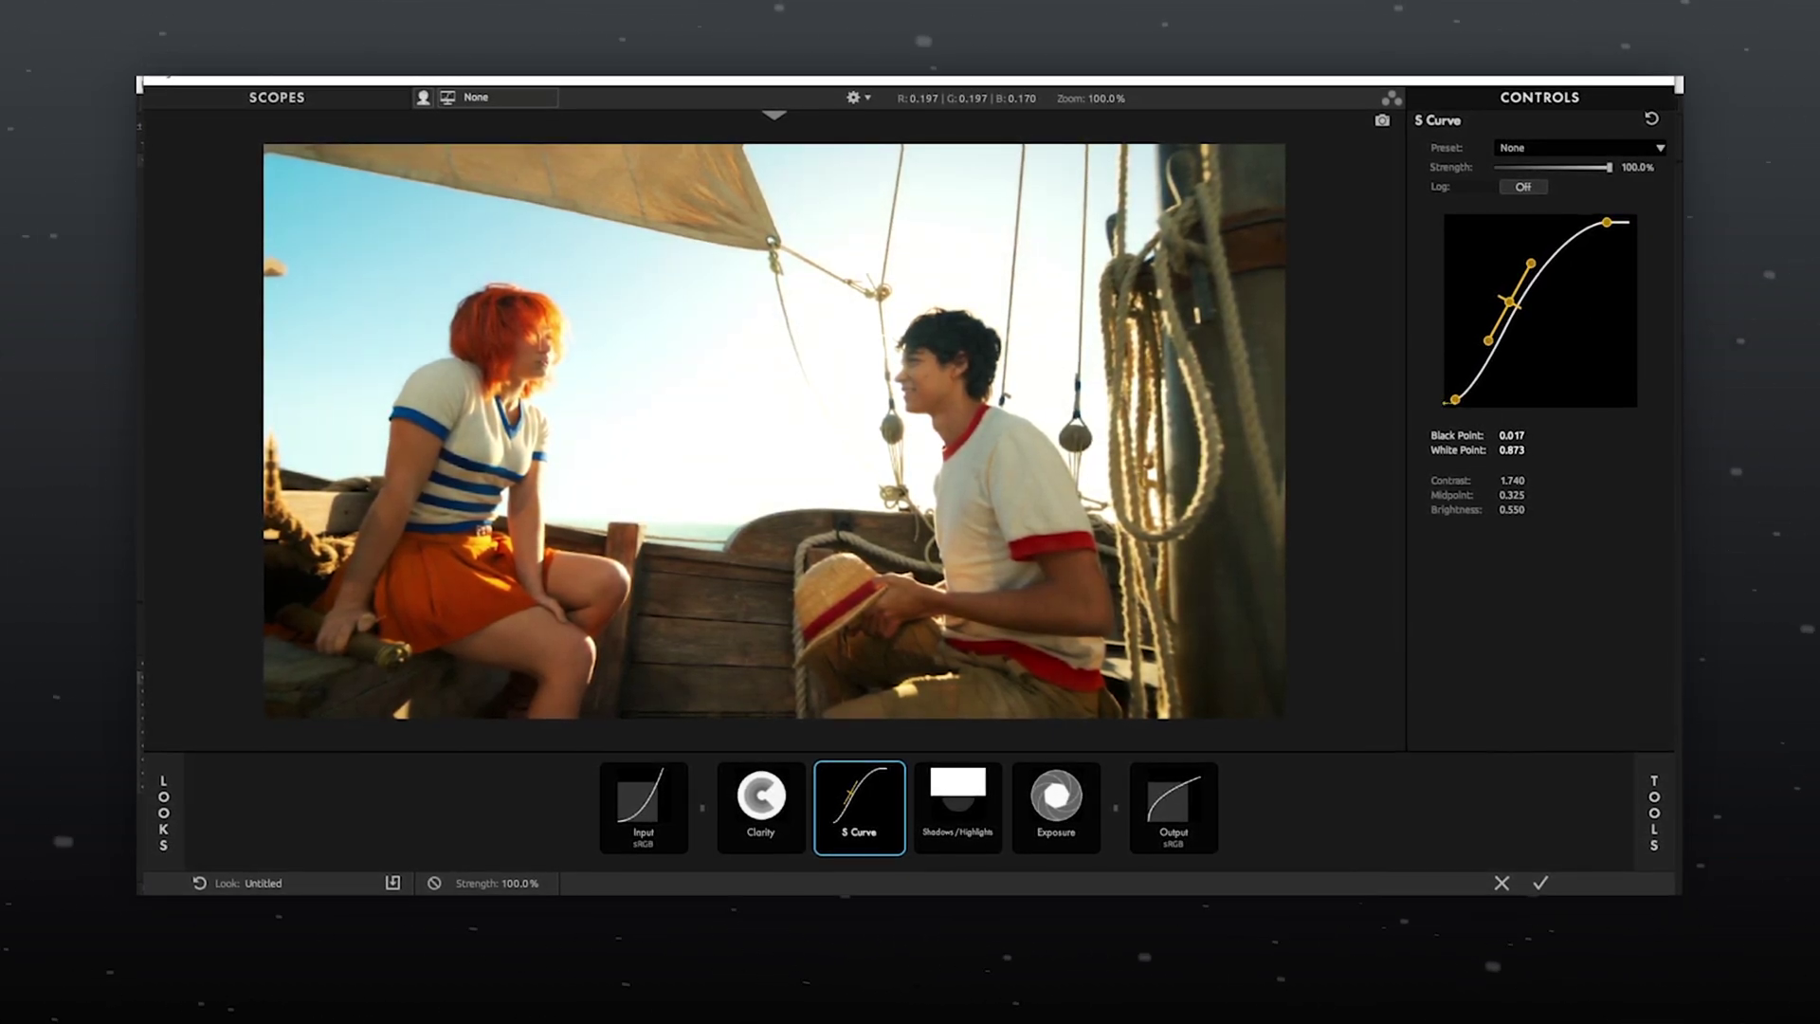
pyautogui.moveTo(1458, 400); pyautogui.dragTo(1465, 399)
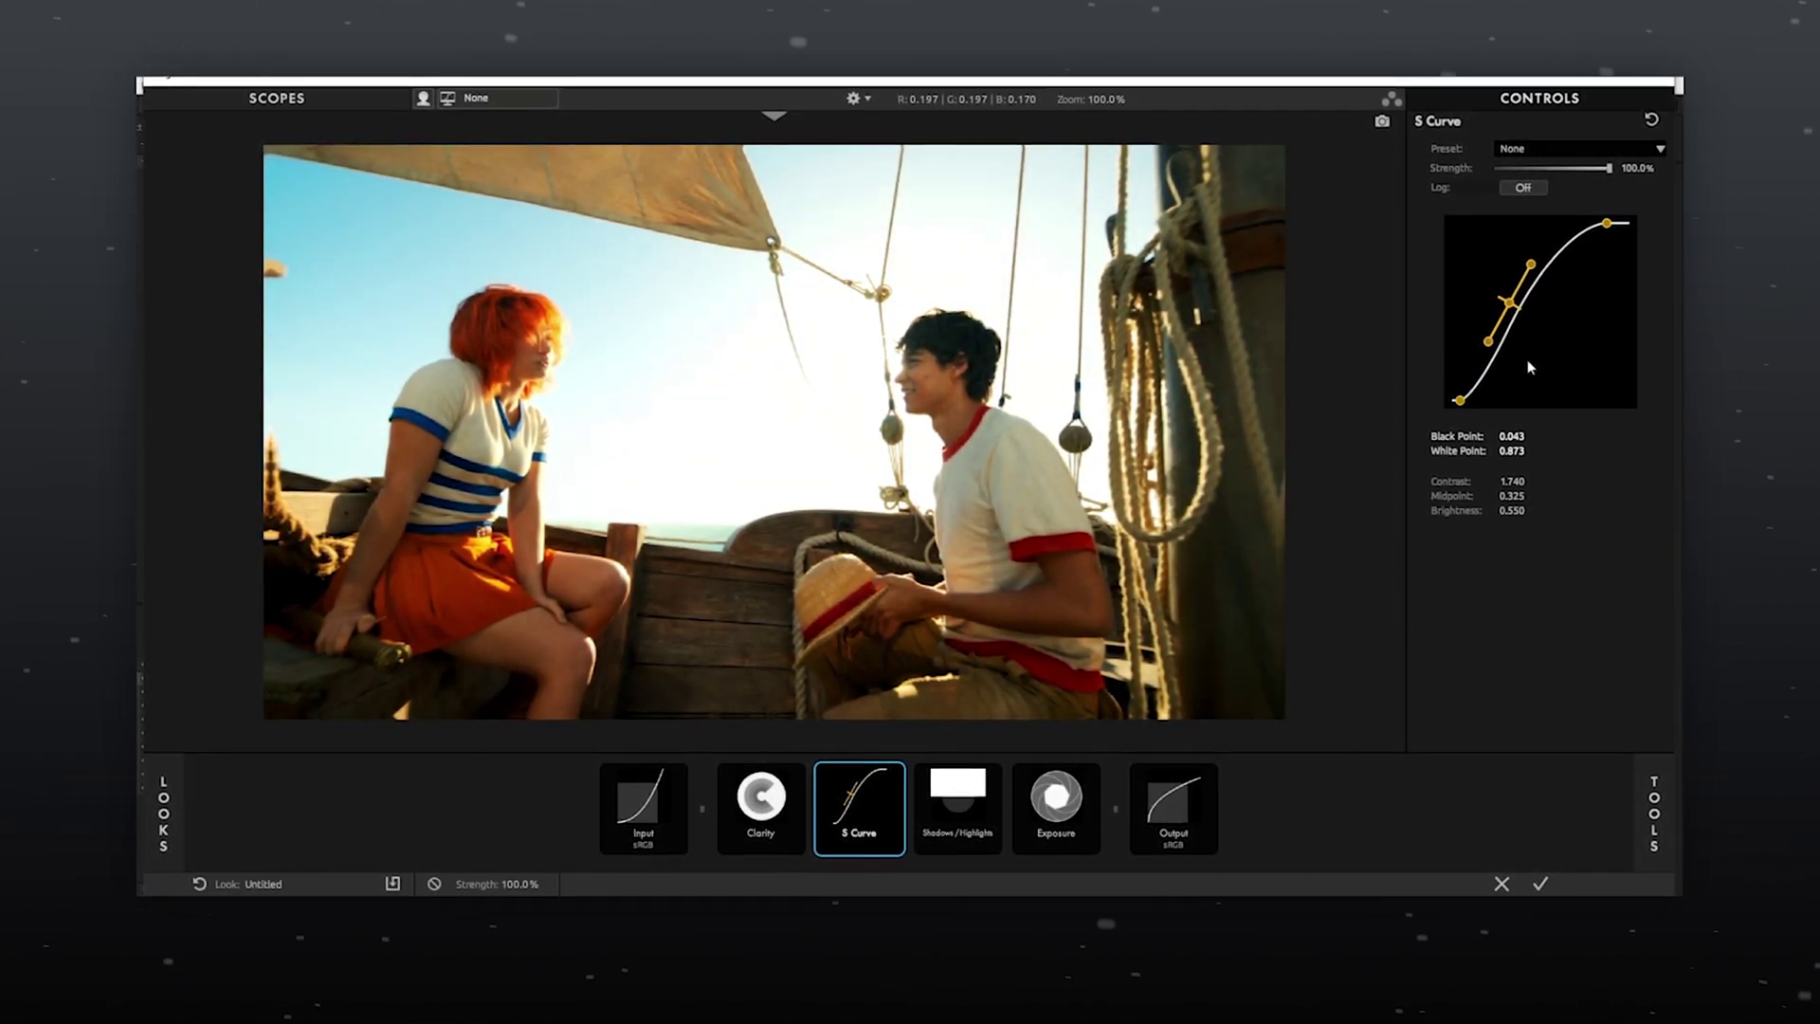
pyautogui.moveTo(1508, 302); pyautogui.dragTo(1484, 340)
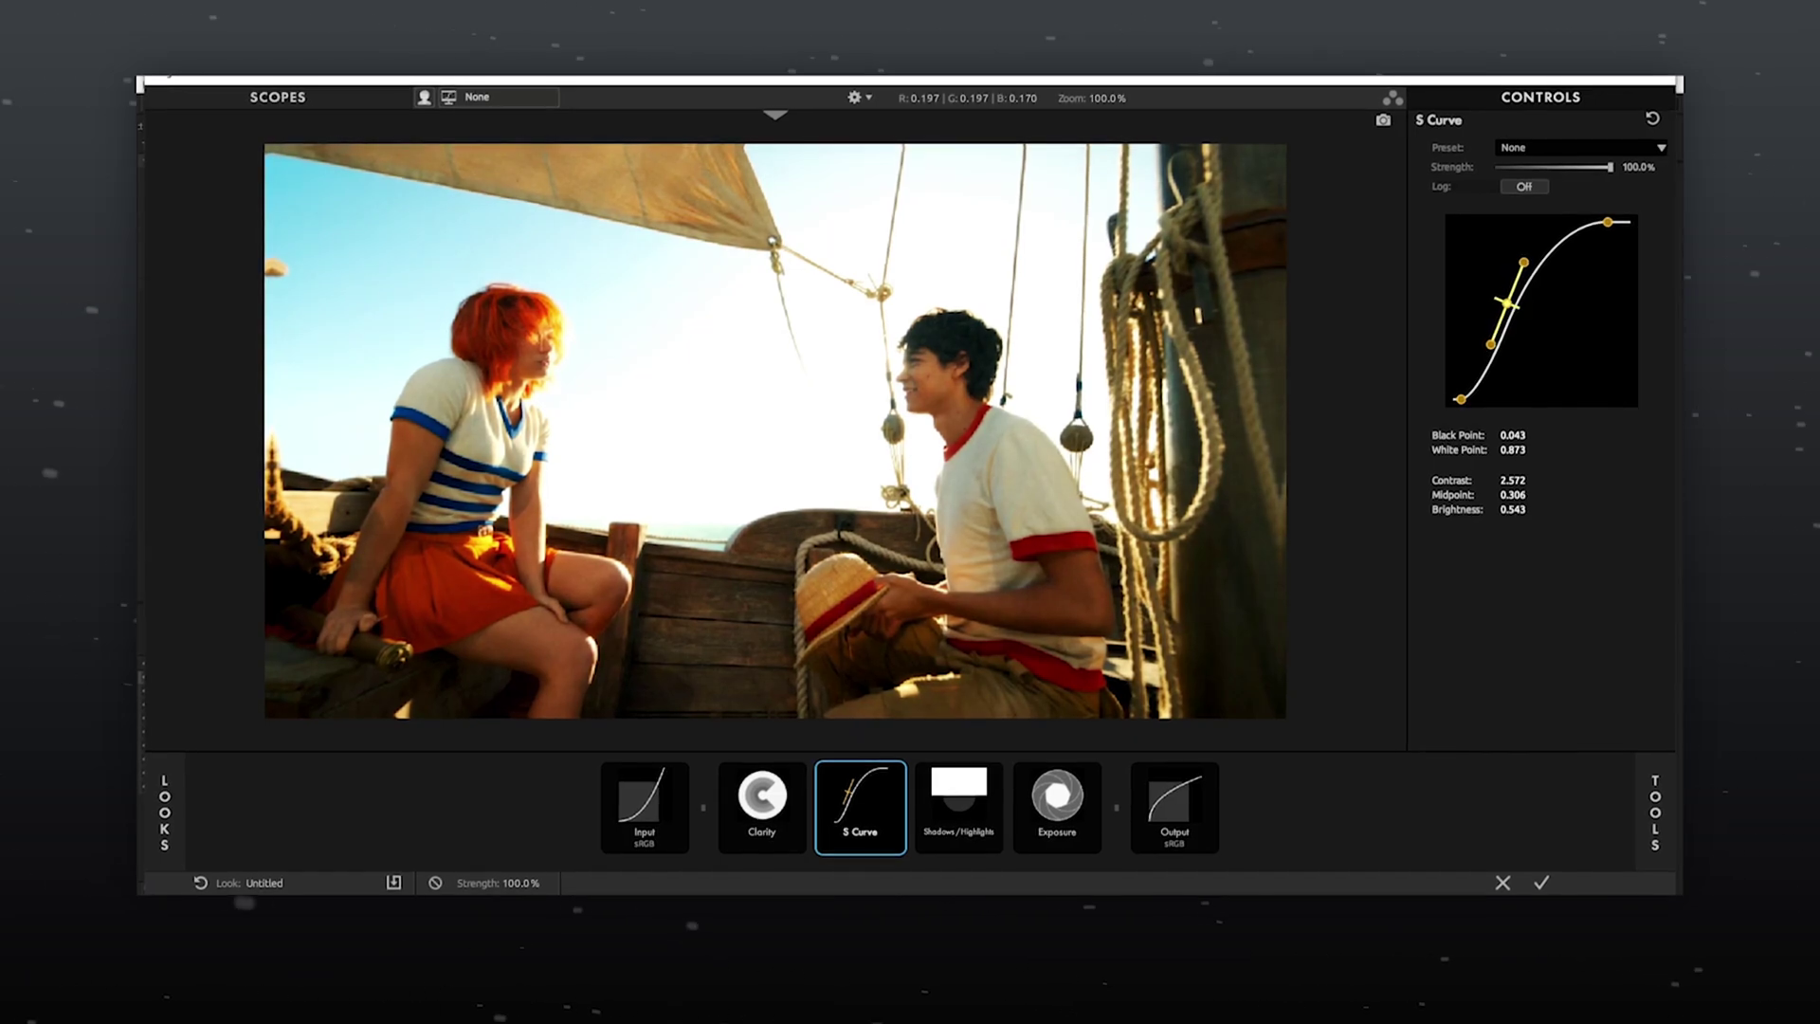
pyautogui.moveTo(1489, 341); pyautogui.dragTo(1485, 340)
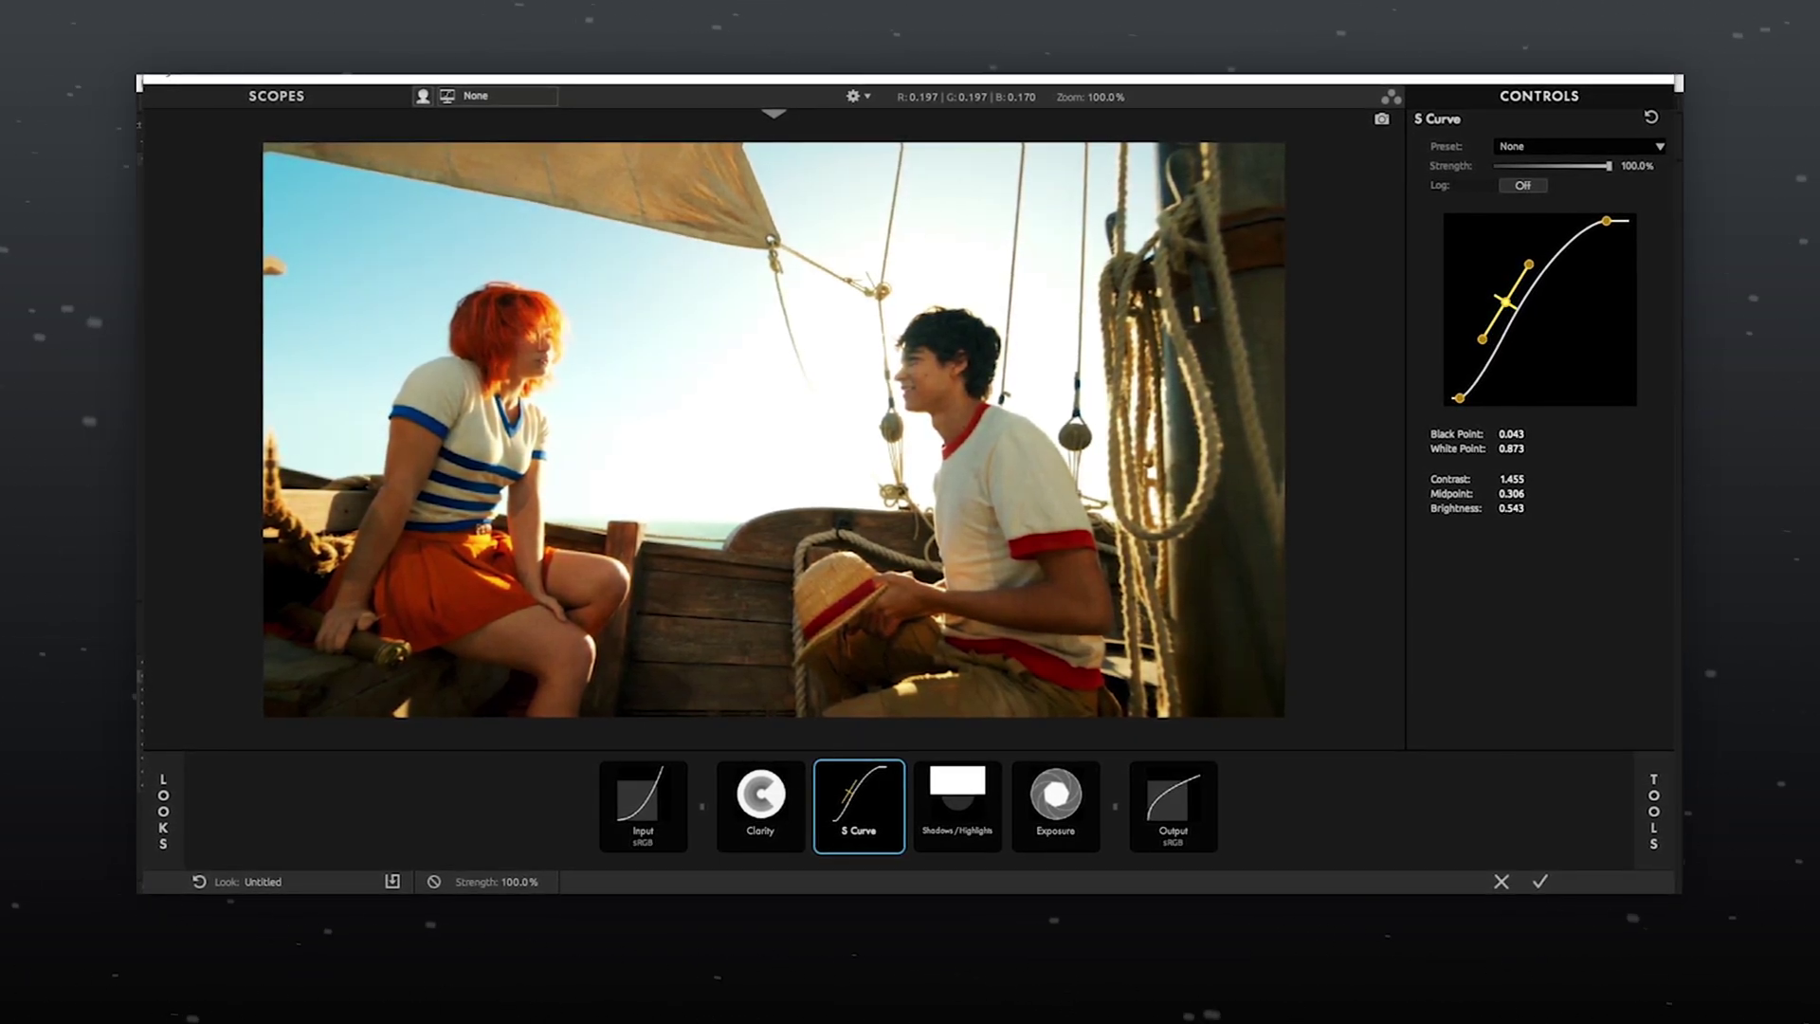
# Add a Hue/Saturation tool between S Curve and Shadows/Highlights and set its saturation to 120%.
pyautogui.click(1654, 810)
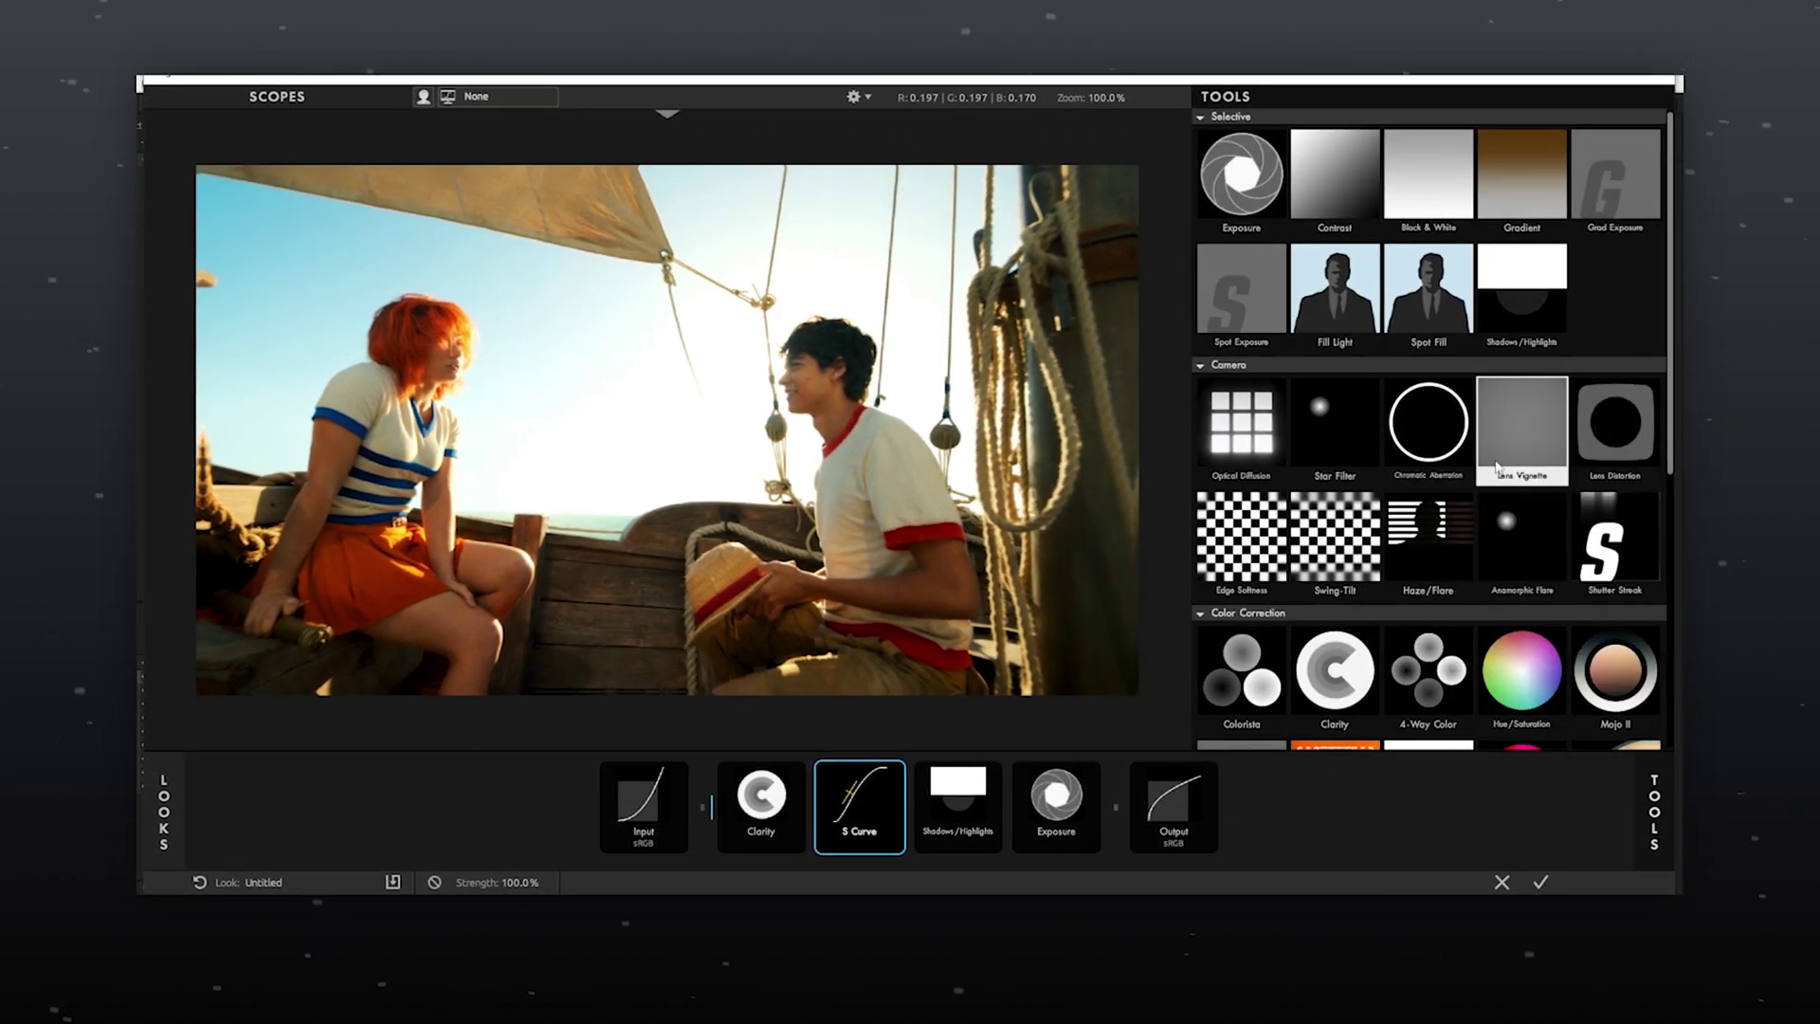
pyautogui.moveTo(1523, 670); pyautogui.dragTo(938, 801)
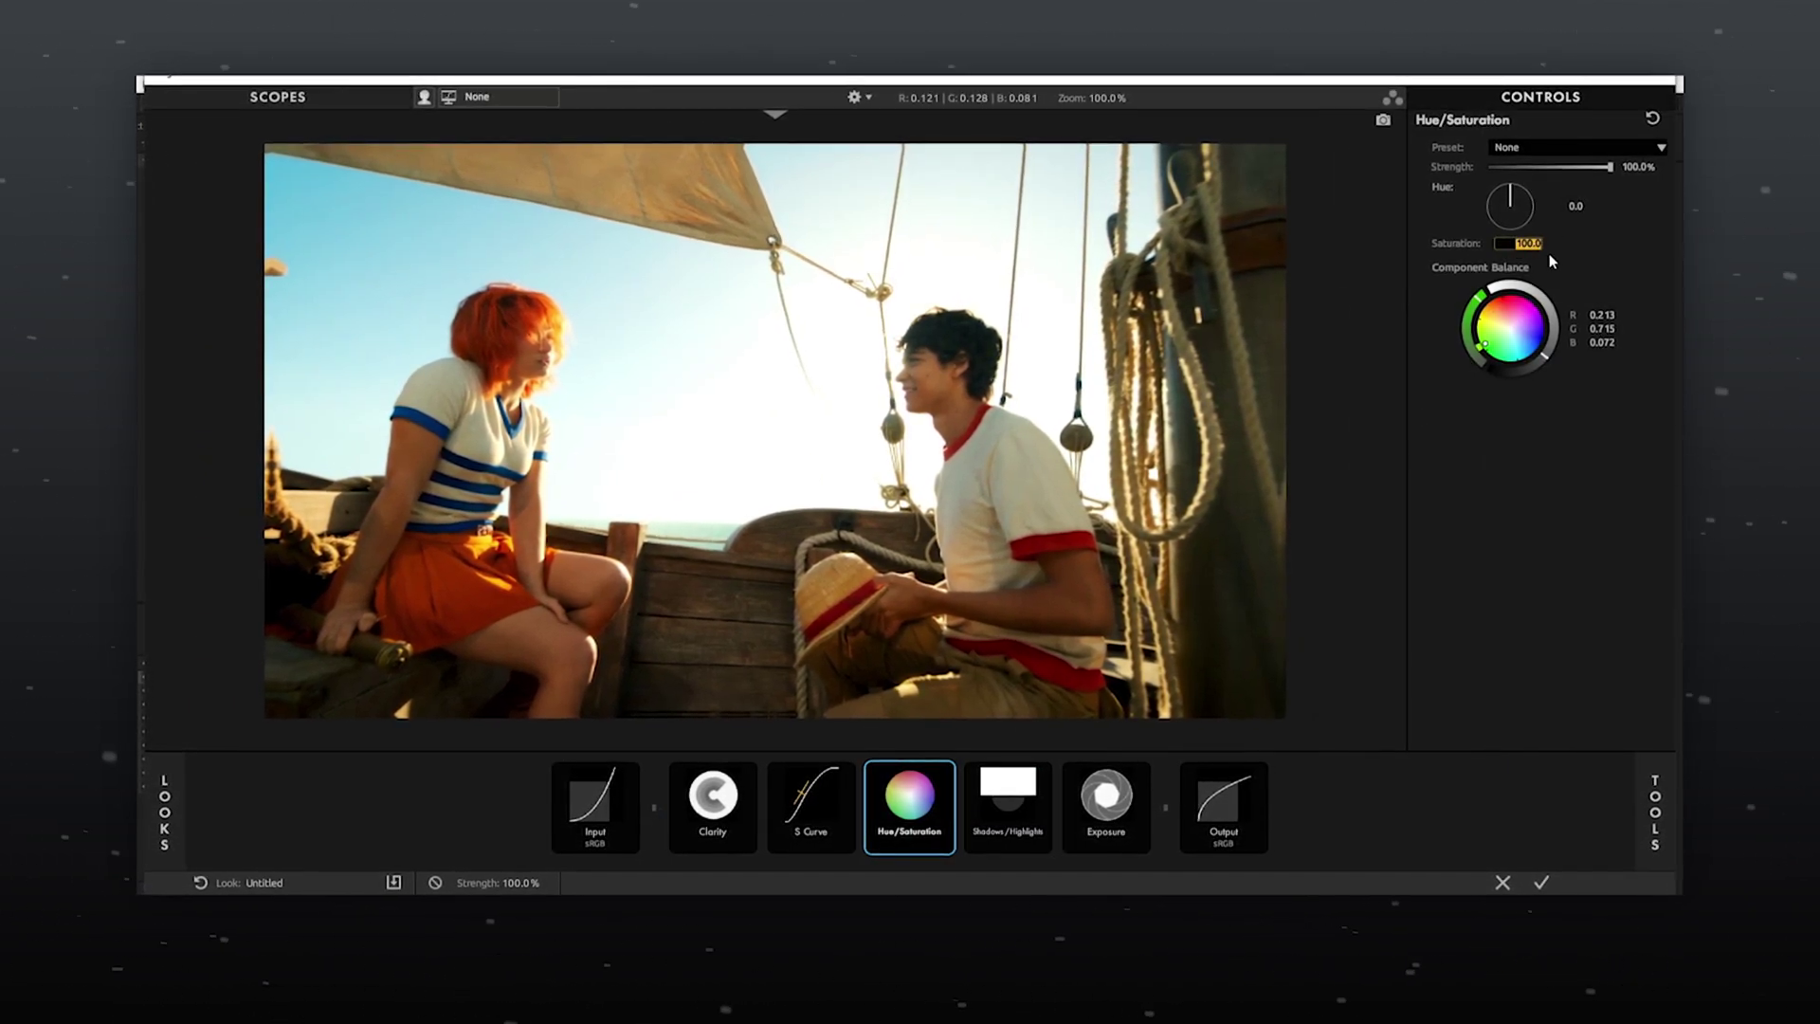
pyautogui.write('120')
pyautogui.press('Return')
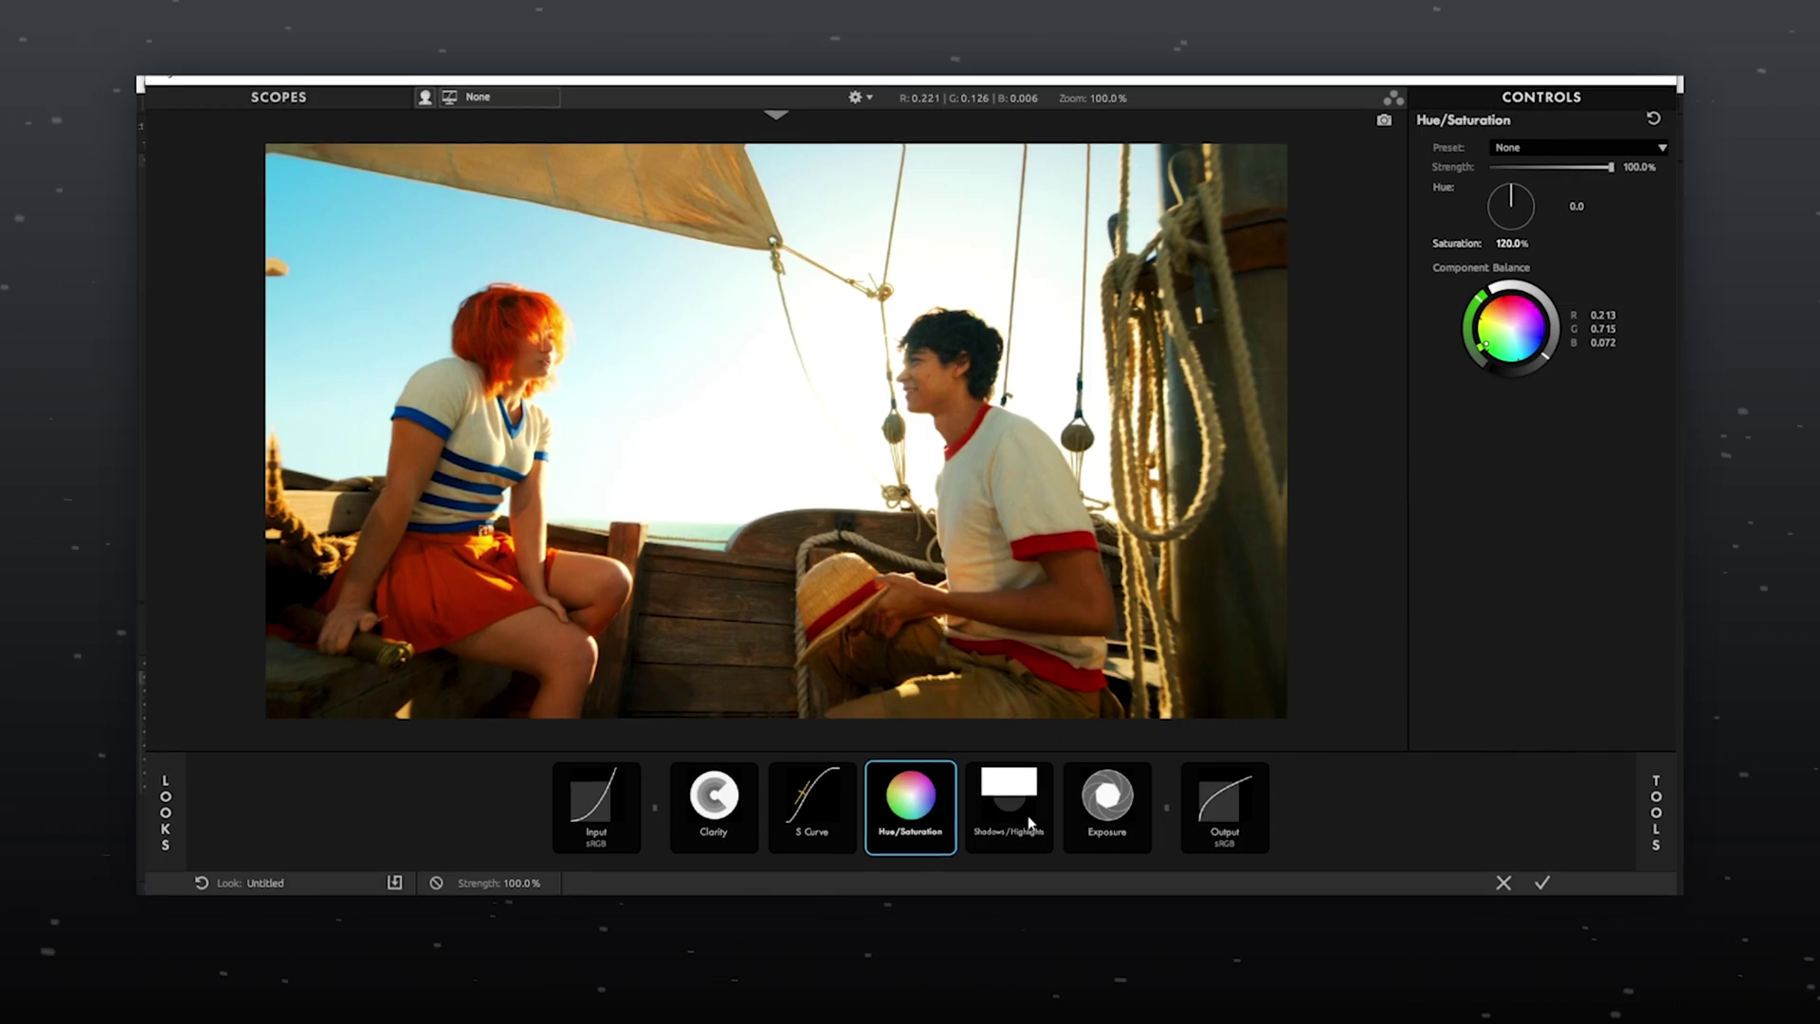
# Fine-tune the S Curve to a black point of about 0.034 and a midpoint of about 0.303.
pyautogui.click(849, 797)
pyautogui.moveTo(1474, 402); pyautogui.dragTo(1465, 434)
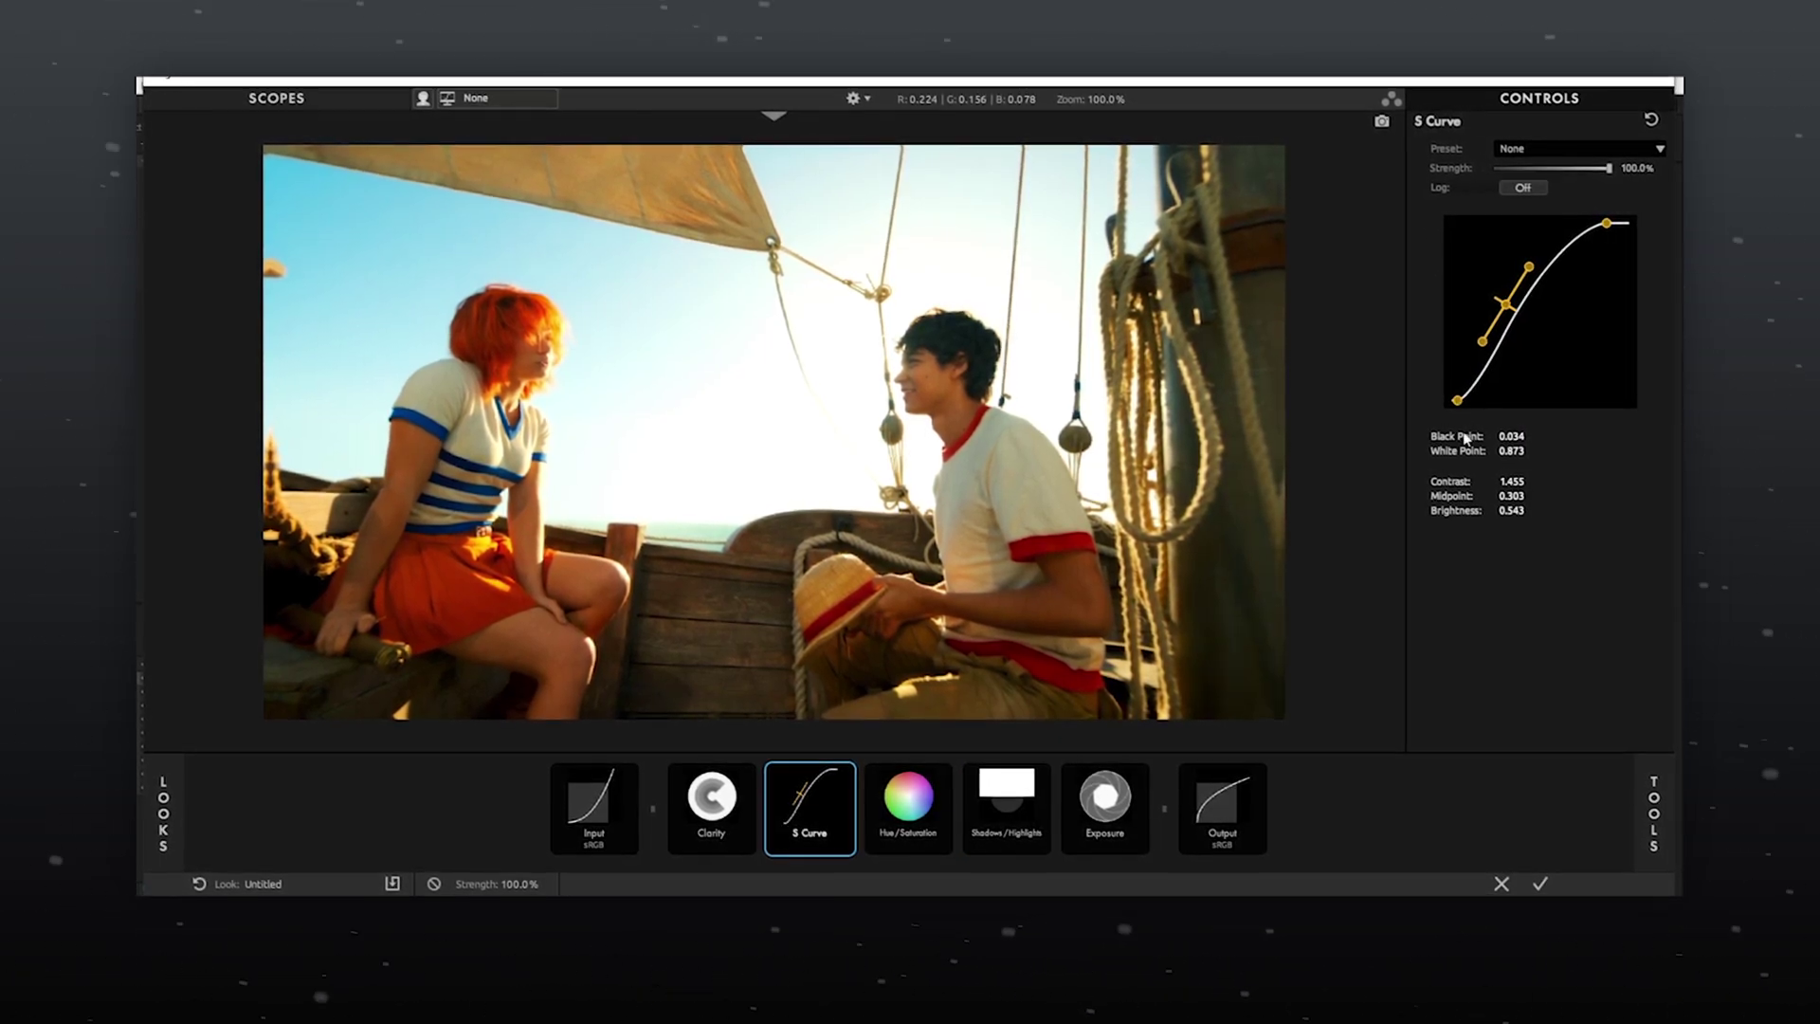
# Set the Clarity tool to +15% and apply the finished look to the adjustment layer.
pyautogui.click(725, 792)
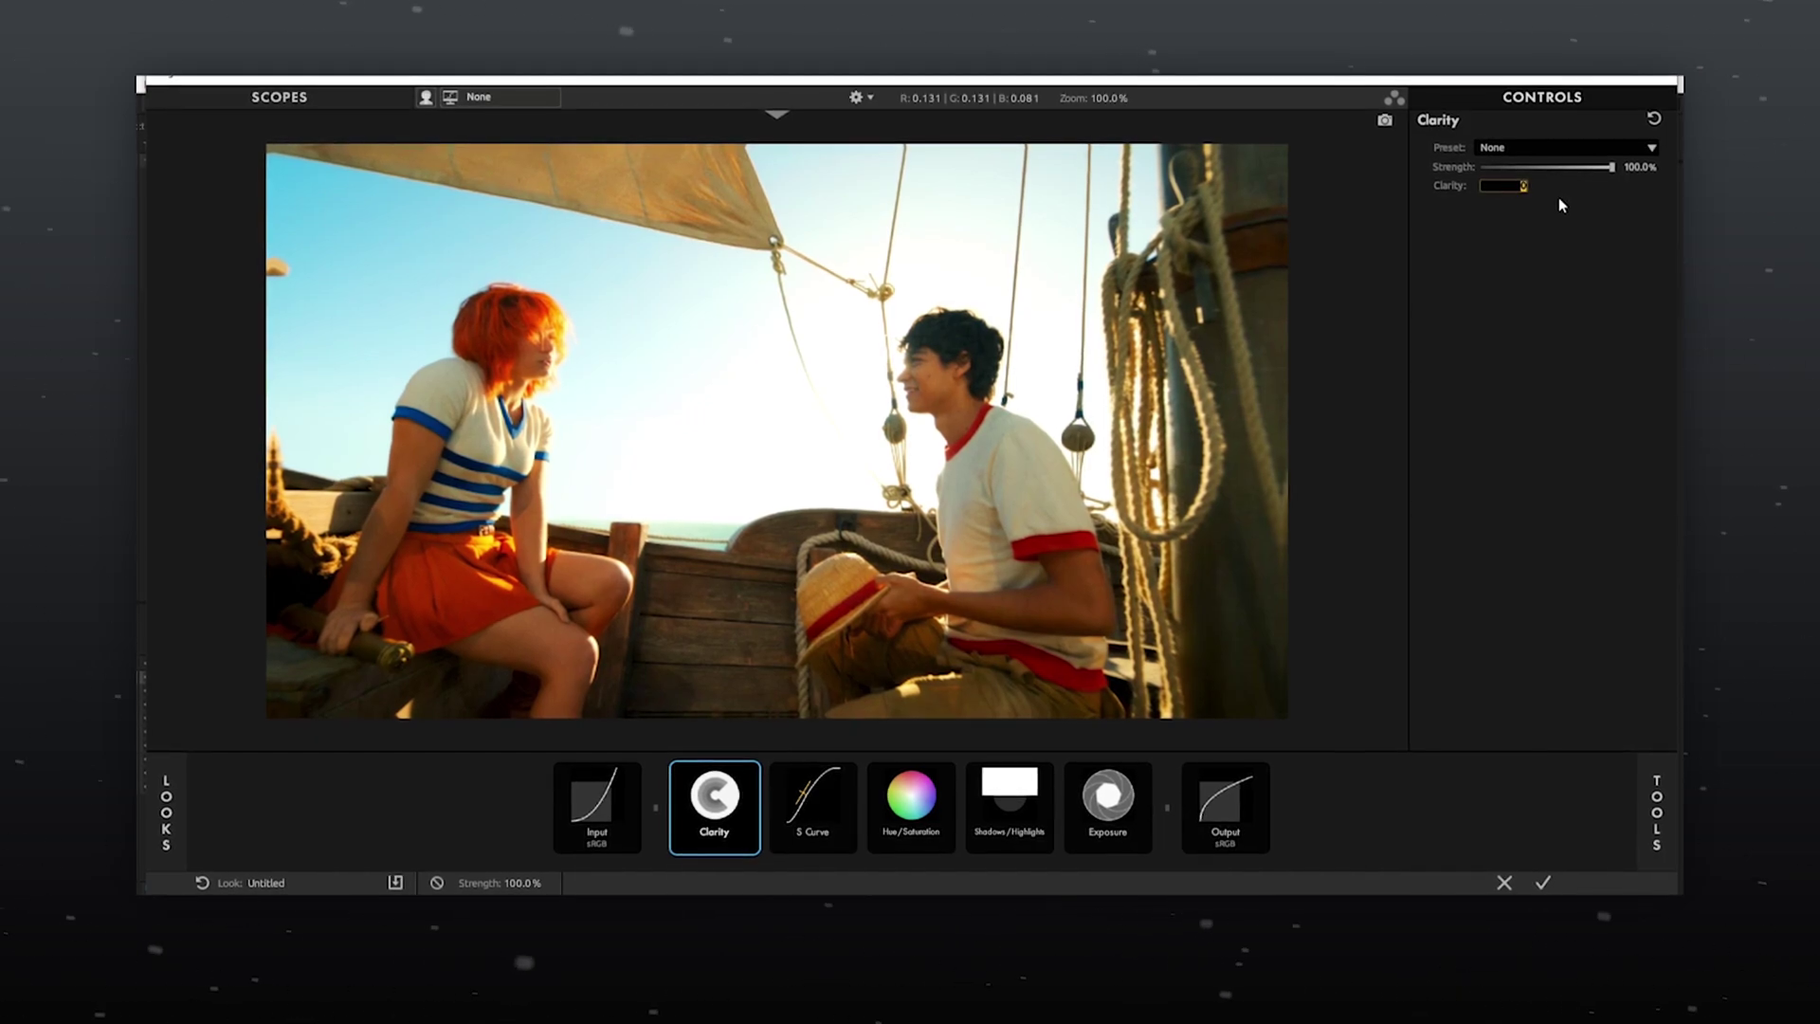
pyautogui.write('15')
pyautogui.press('Return')
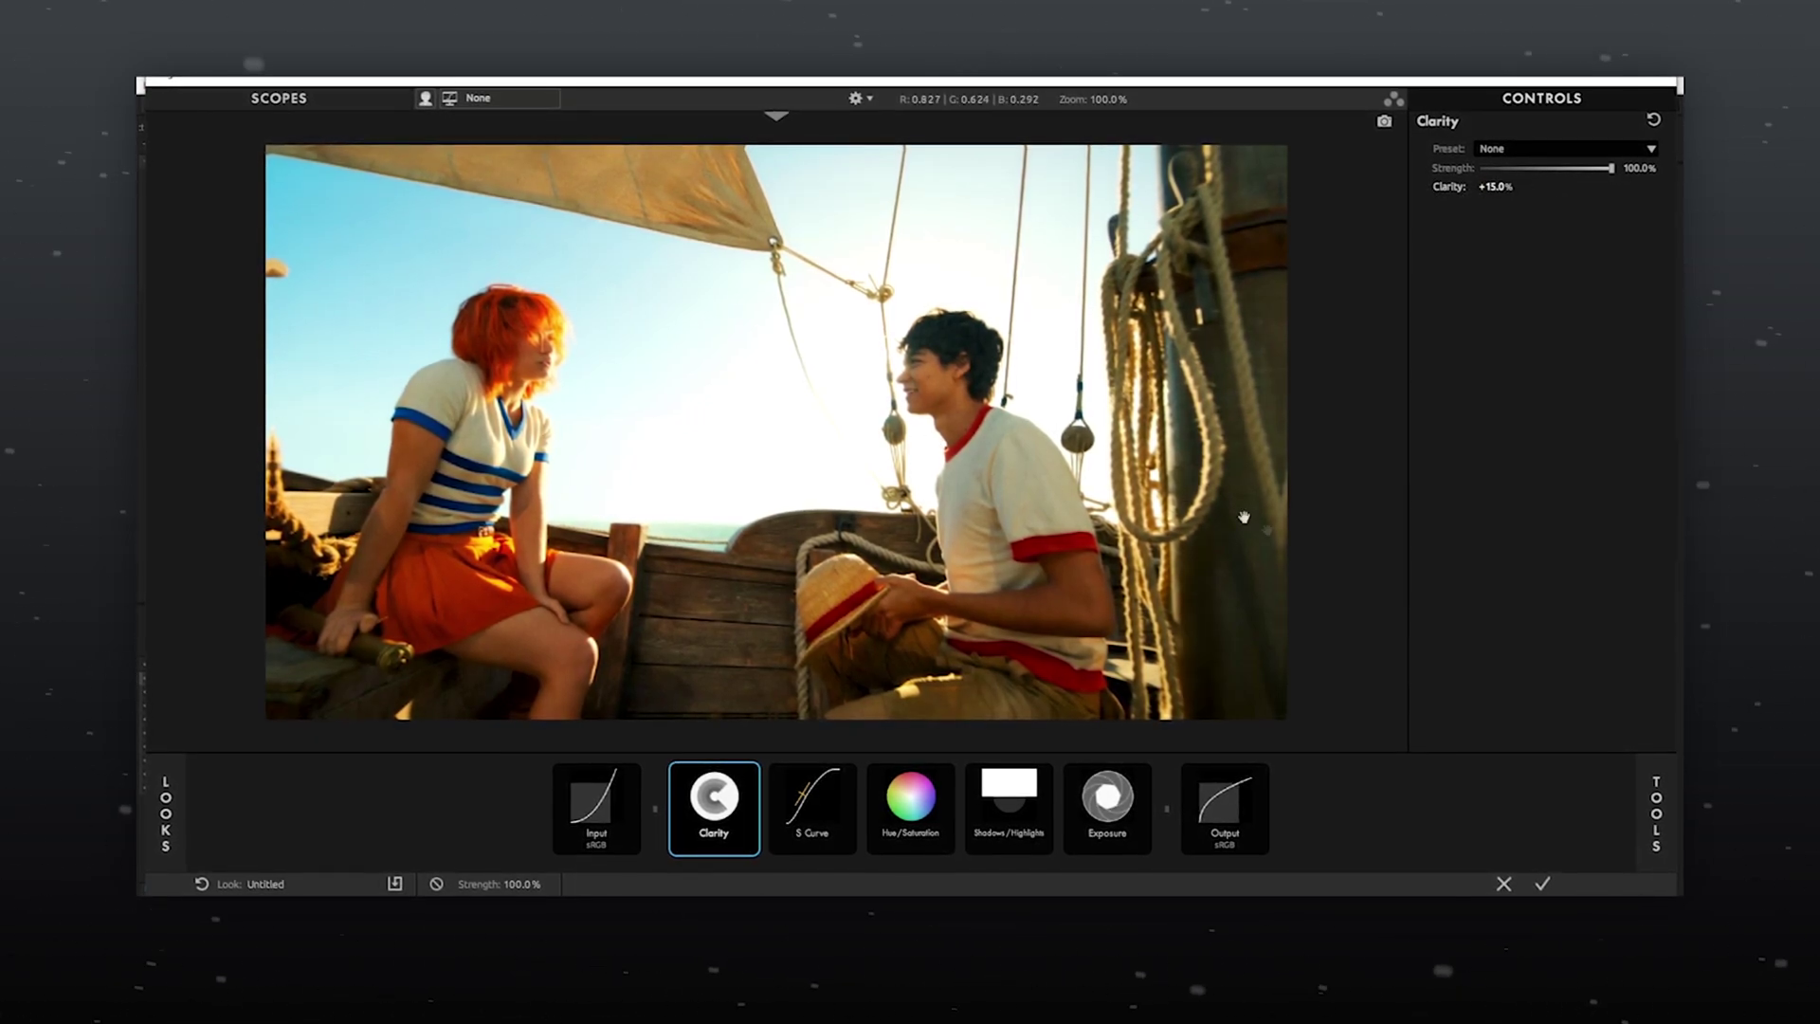
pyautogui.click(1542, 882)
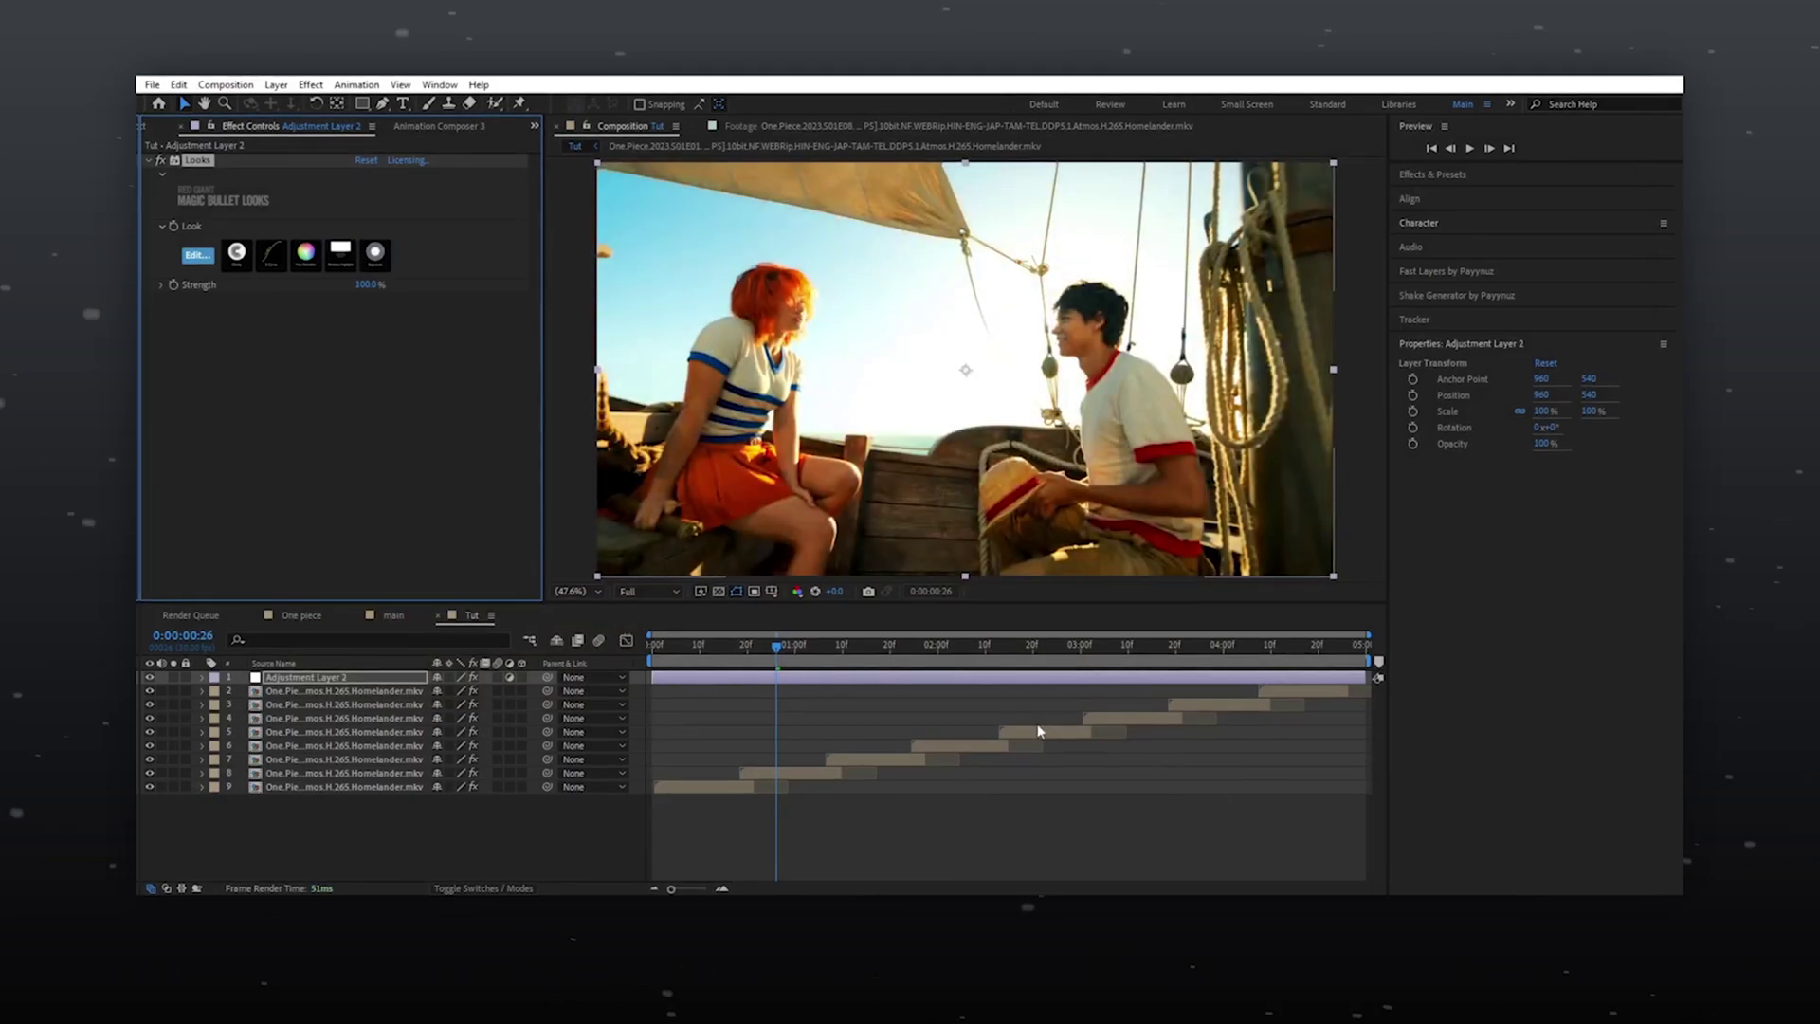
# Play back the graded composition and scrub through its timeline to review the look.
pyautogui.press('space')
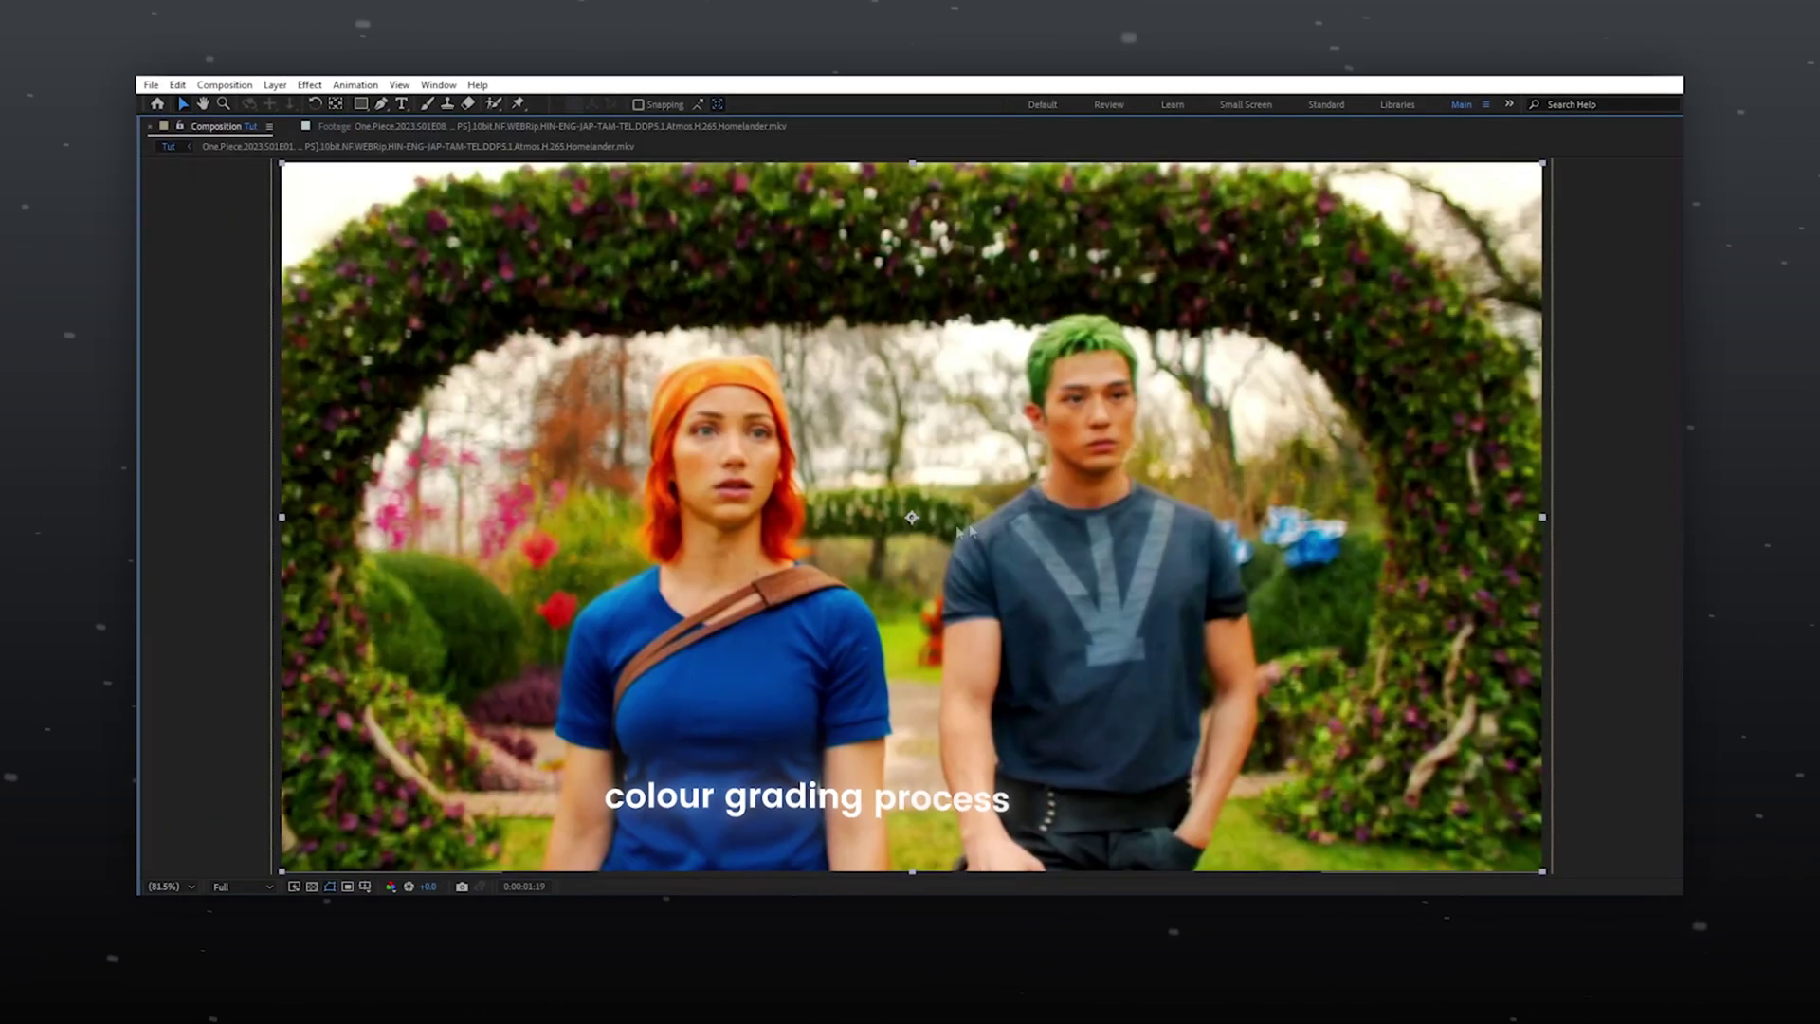
pyautogui.press('`')
pyautogui.moveTo(863, 656); pyautogui.dragTo(1022, 661)
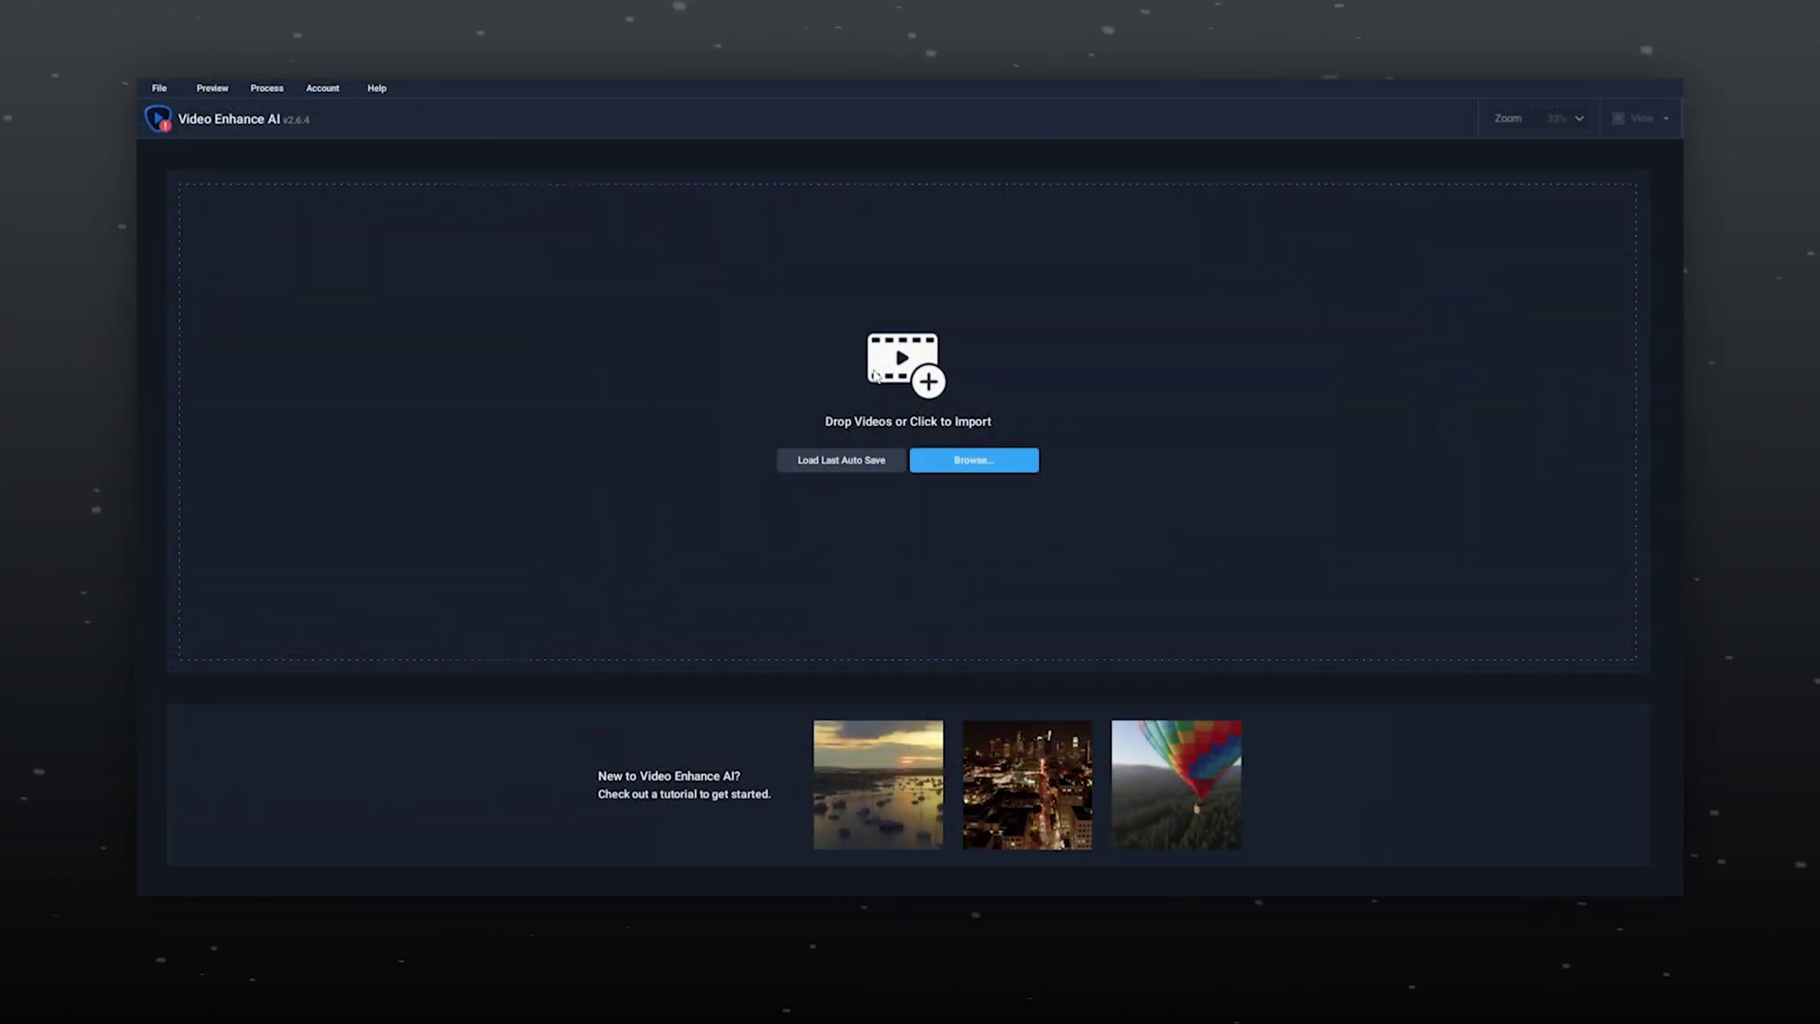
# Switch to Video Enhance AI and import One piece.mp4 from the After Effects export folder.
pyautogui.click(874, 376)
pyautogui.scroll(-1, 730, 378)
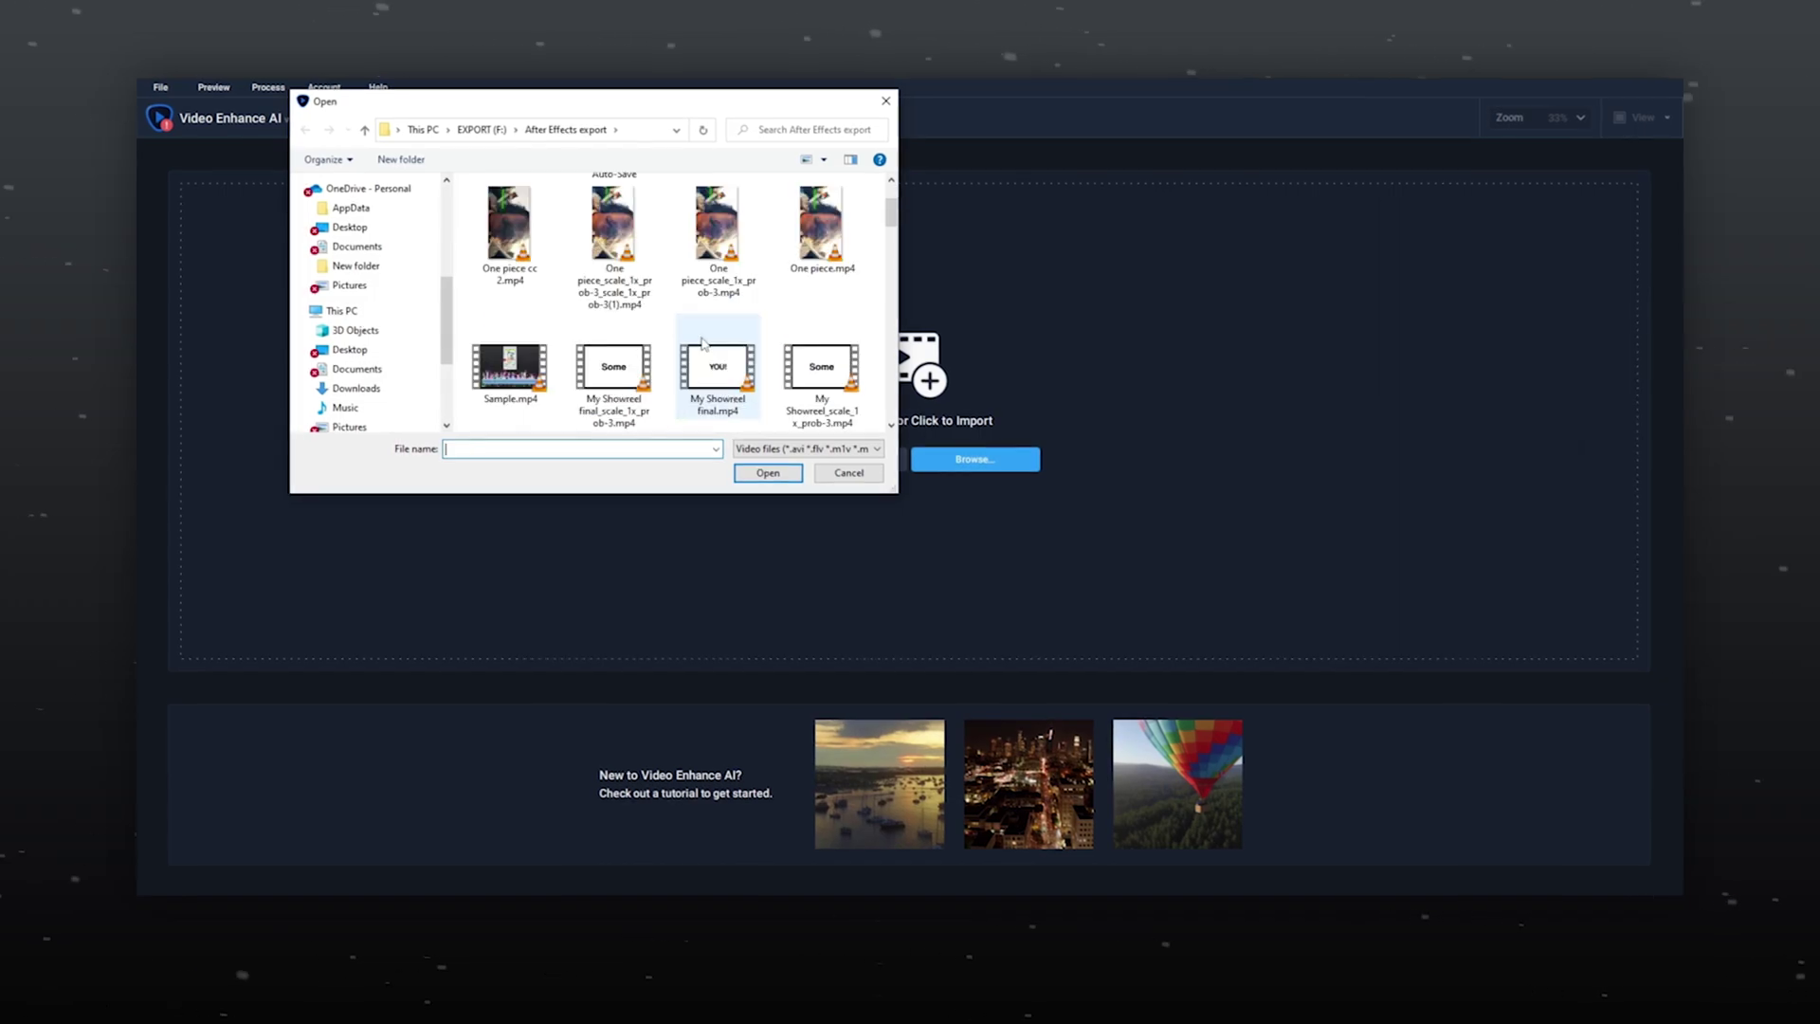
pyautogui.click(823, 232)
pyautogui.click(769, 471)
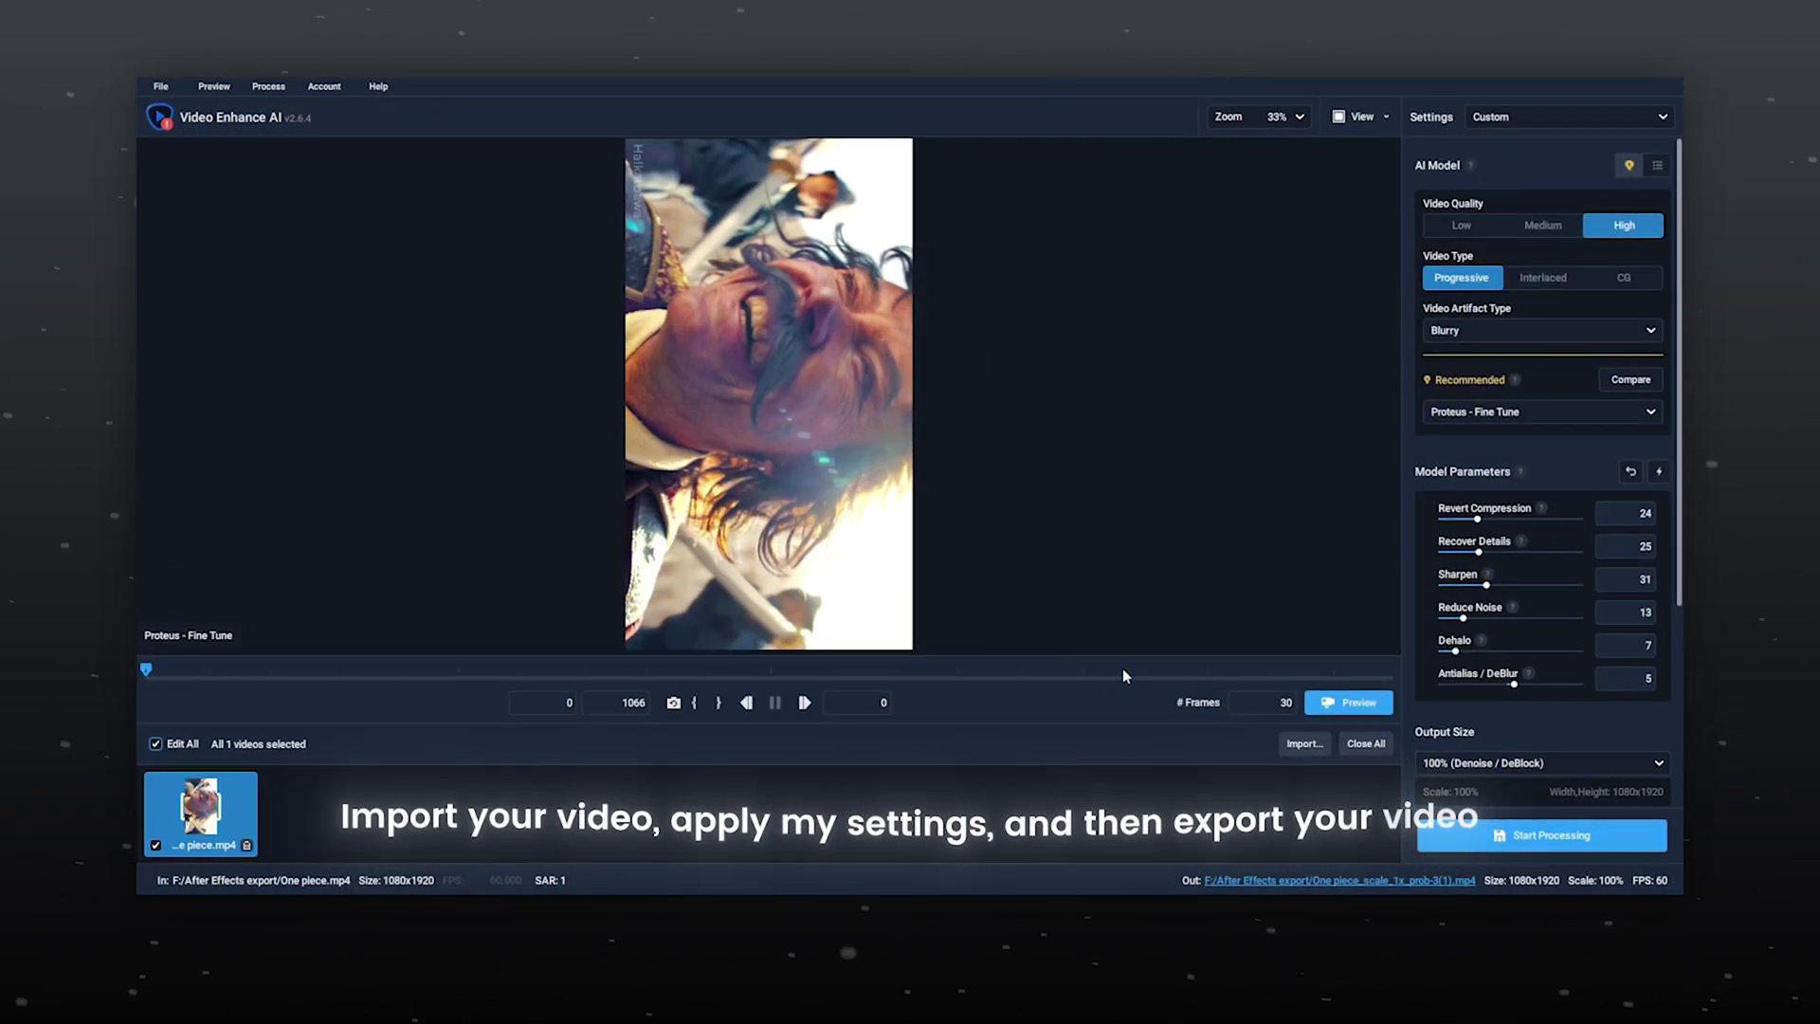
# Move the playhead of the imported video to frame 831.
pyautogui.click(1122, 670)
pyautogui.moveTo(1120, 670); pyautogui.dragTo(1116, 671)
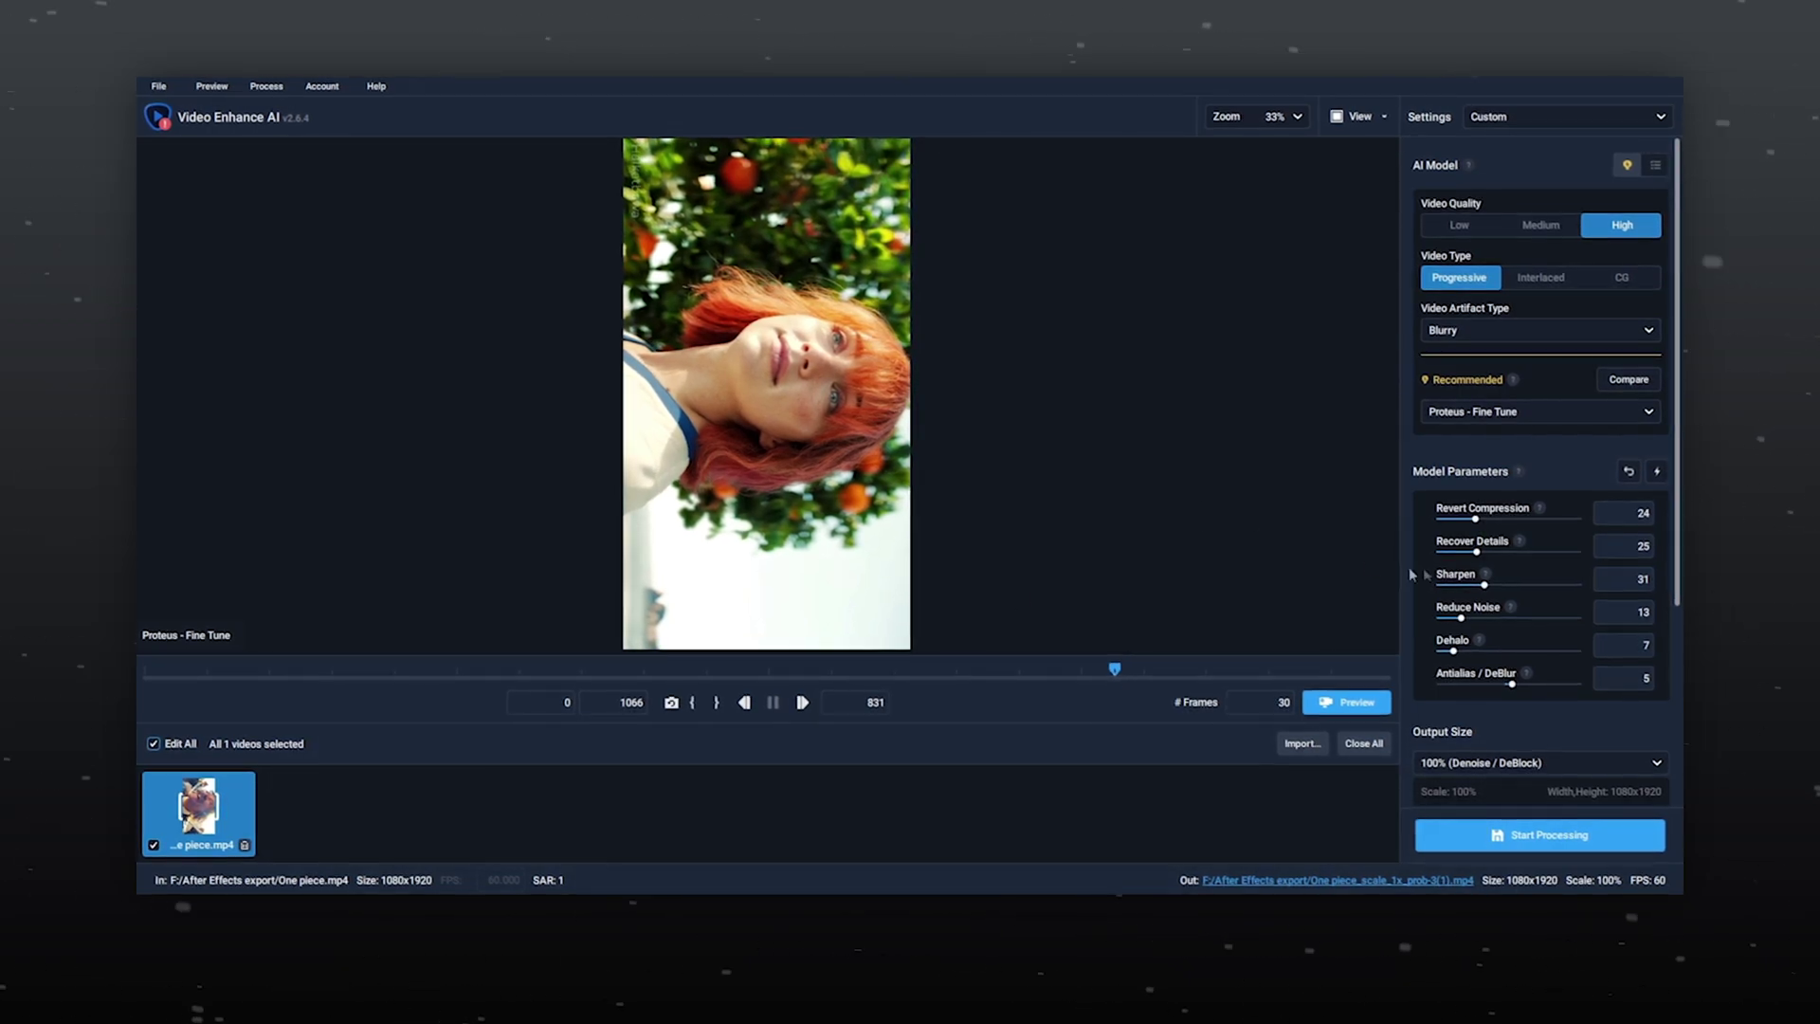
# Set the Proteus model parameters Revert Compression to 90, Recover Details to 85 and Sharpen to 10.
pyautogui.doubleClick(1639, 518)
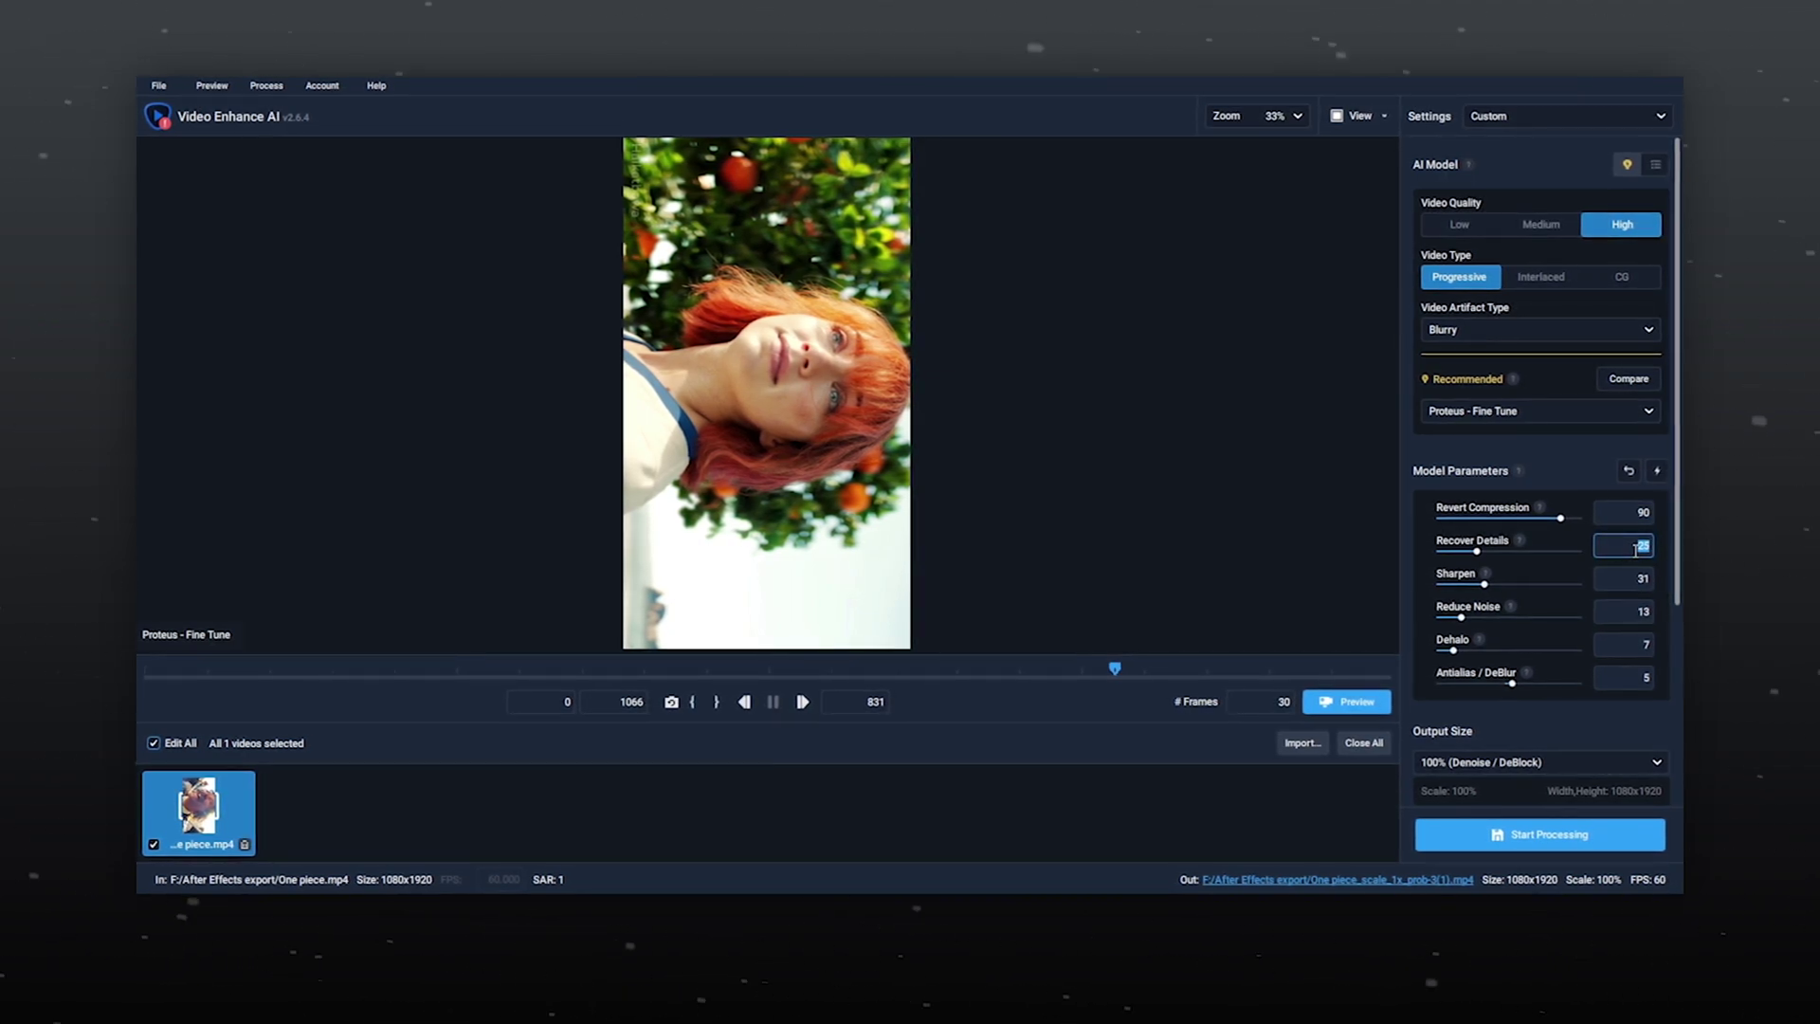
pyautogui.write('85')
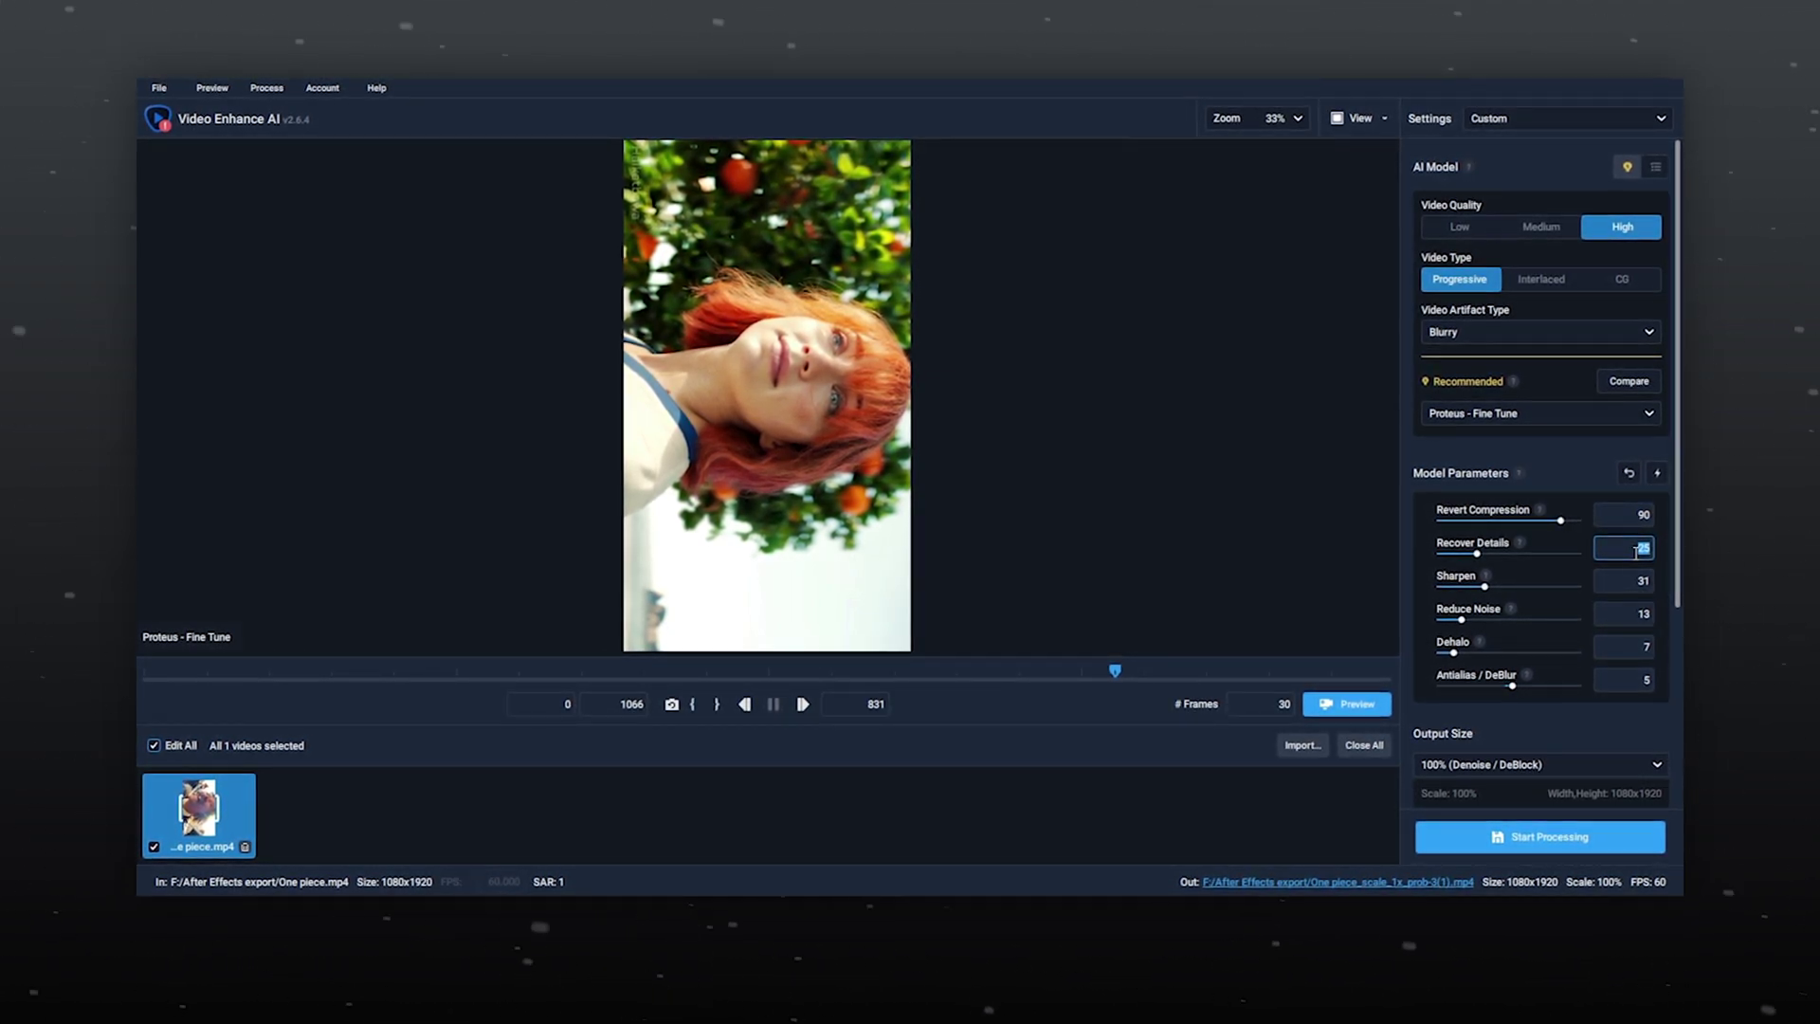
pyautogui.doubleClick(1623, 582)
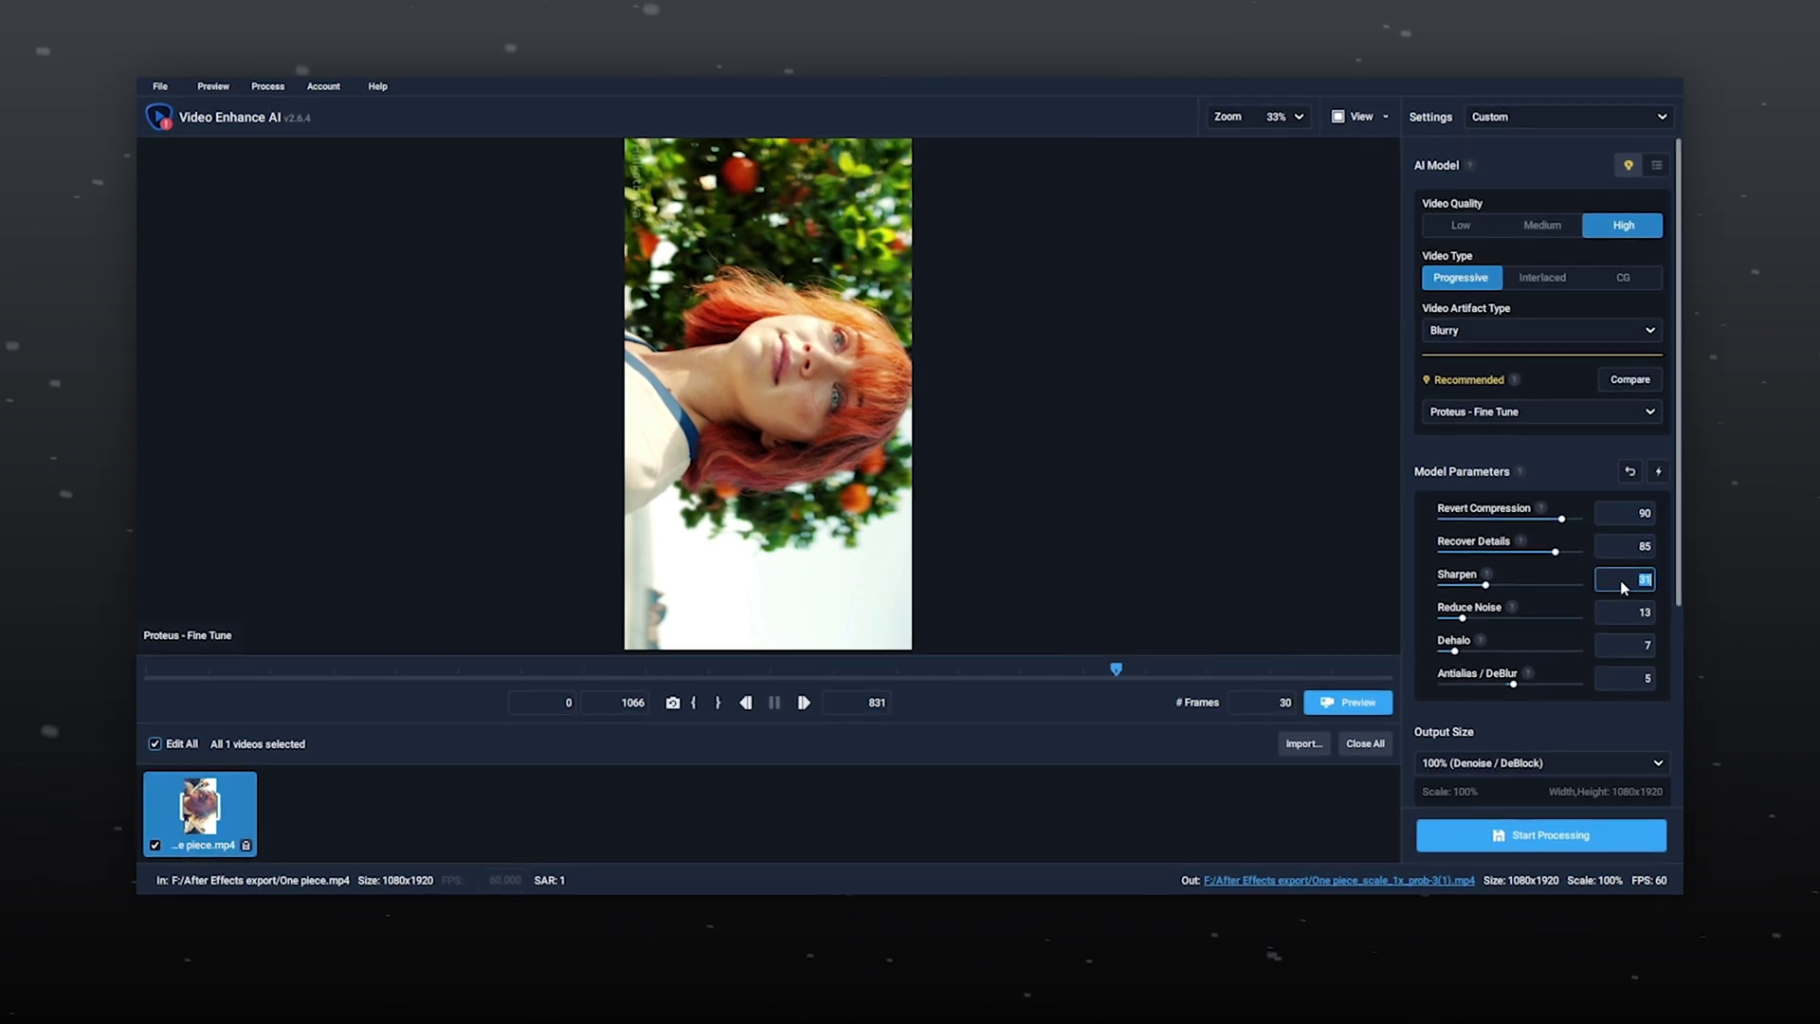
pyautogui.write('10')
# Set Reduce Noise to 100, Dehalo to 25 and Antialias / DeBlur to -60 in the model parameters.
pyautogui.press('Tab')
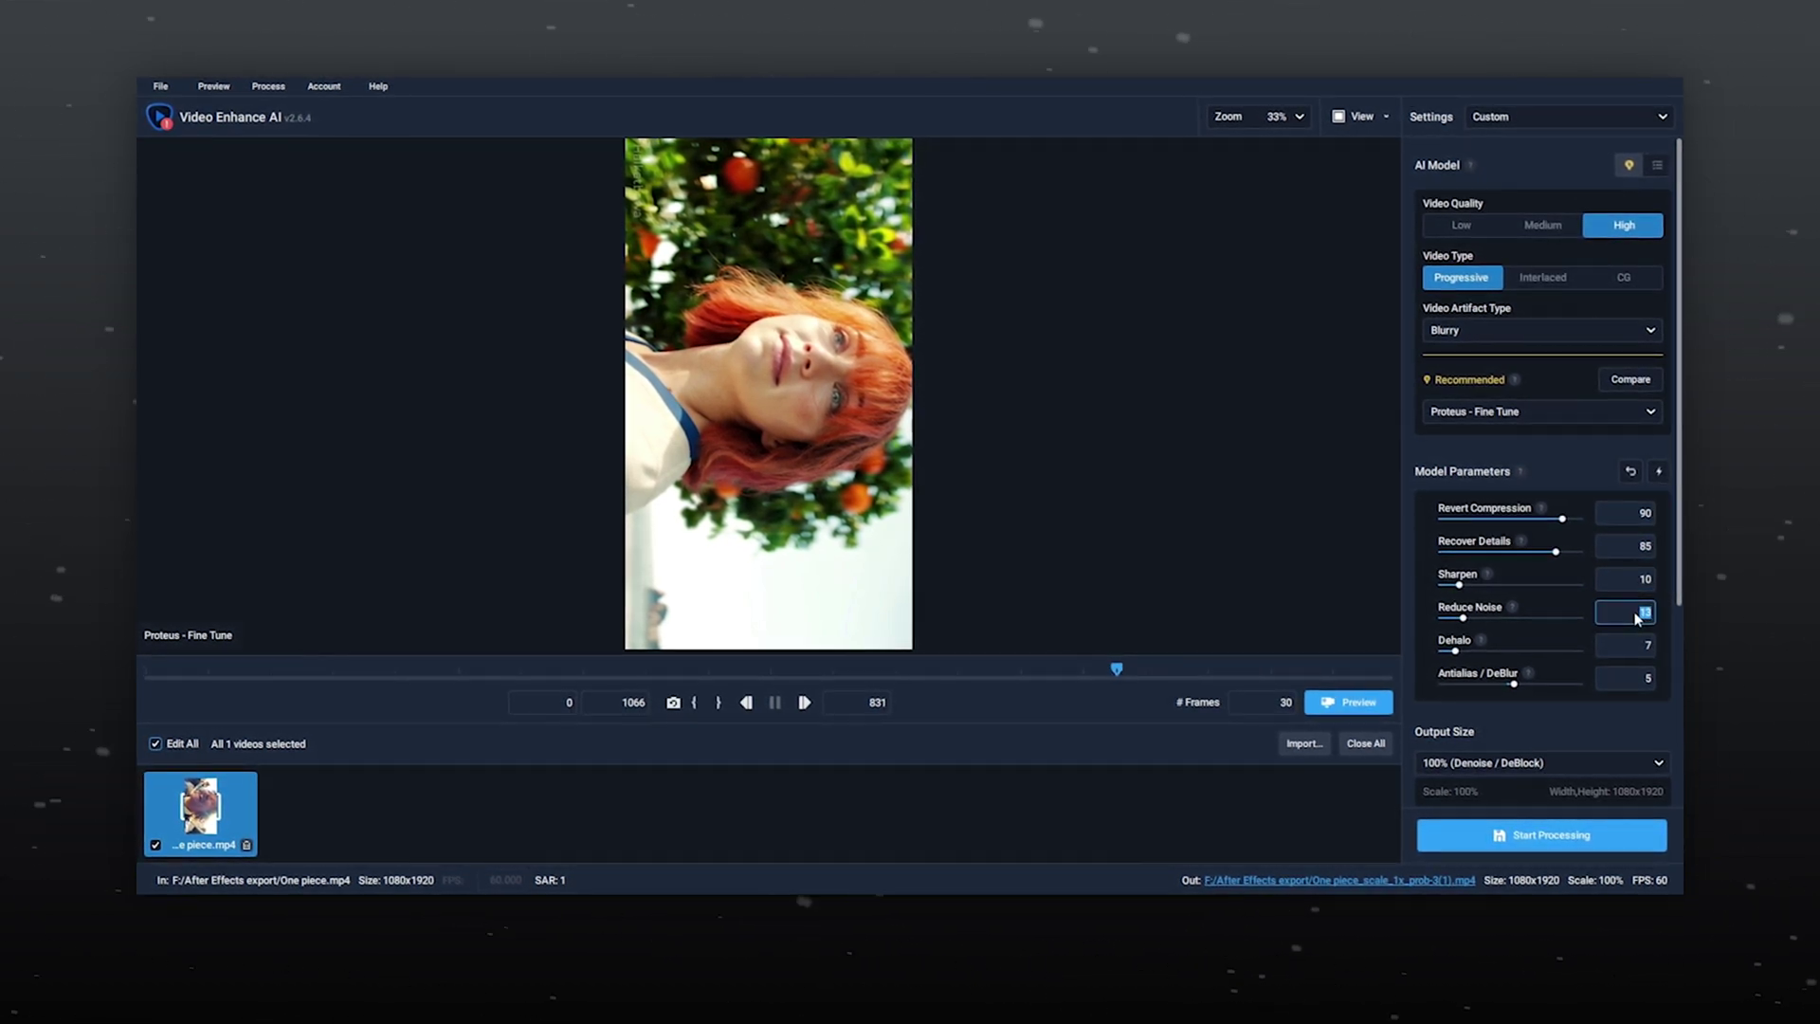
pyautogui.write('100')
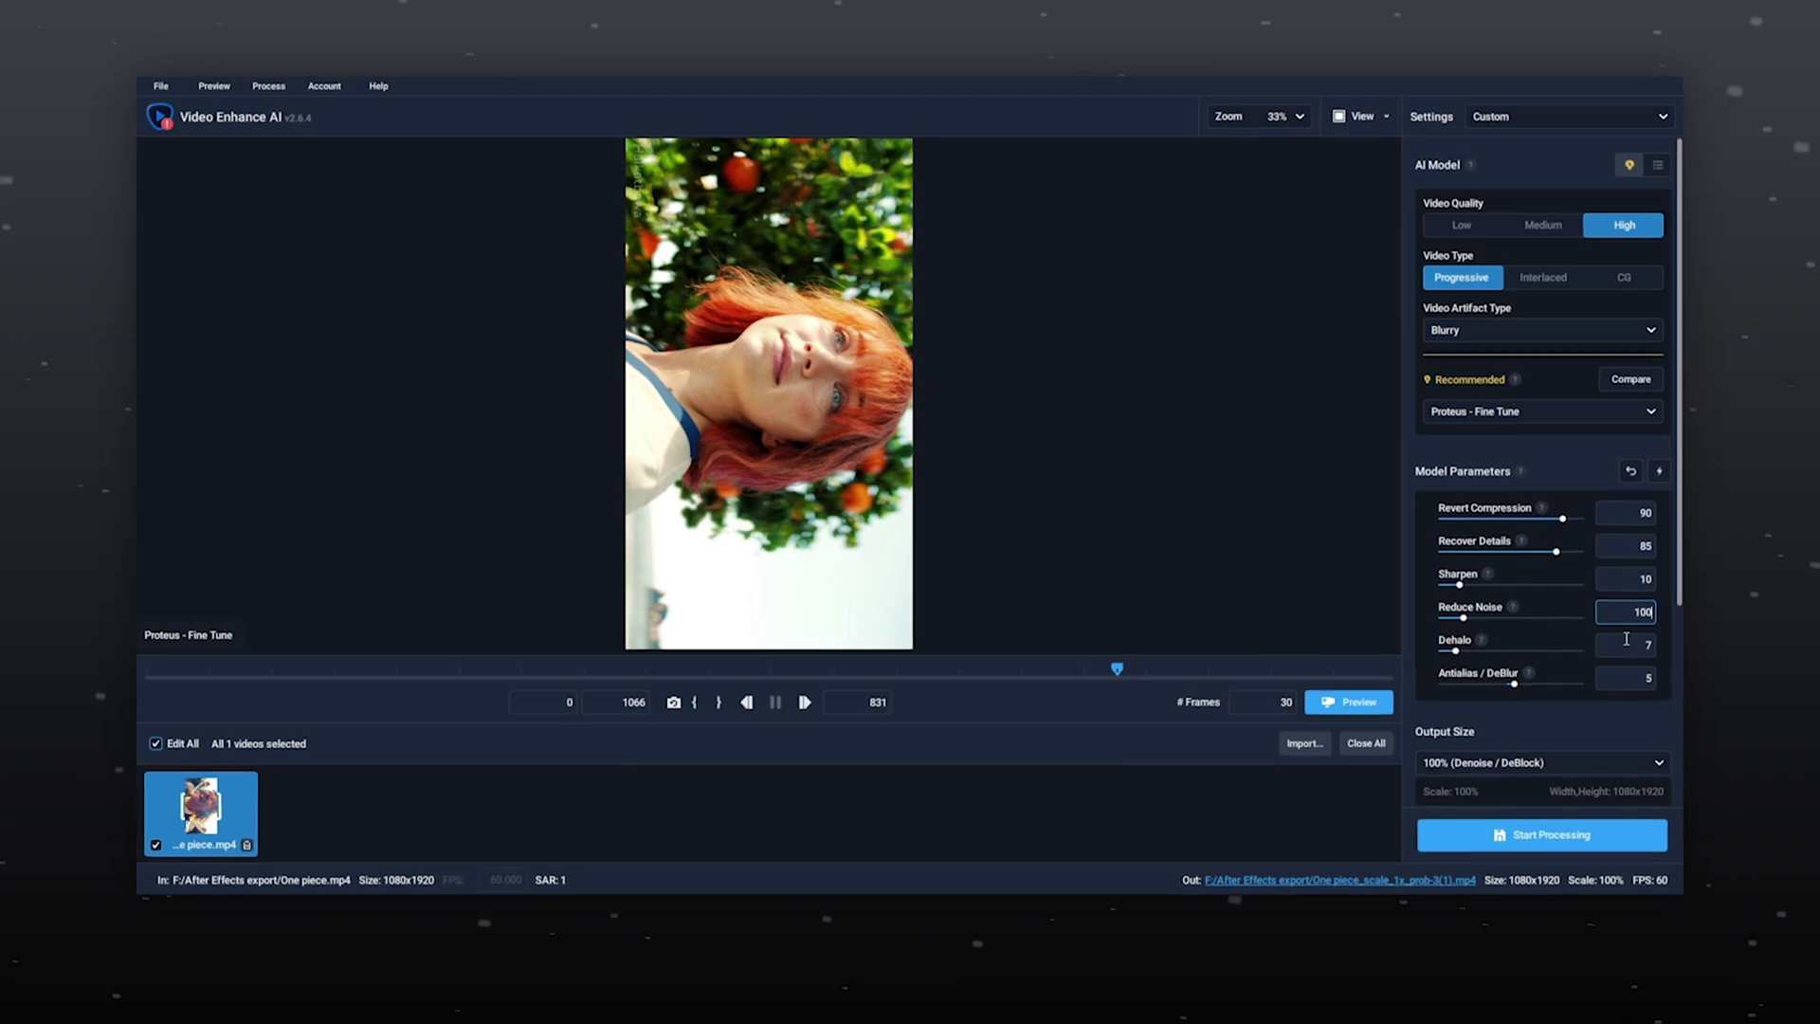
pyautogui.press('Tab')
pyautogui.write('25')
pyautogui.doubleClick(1641, 684)
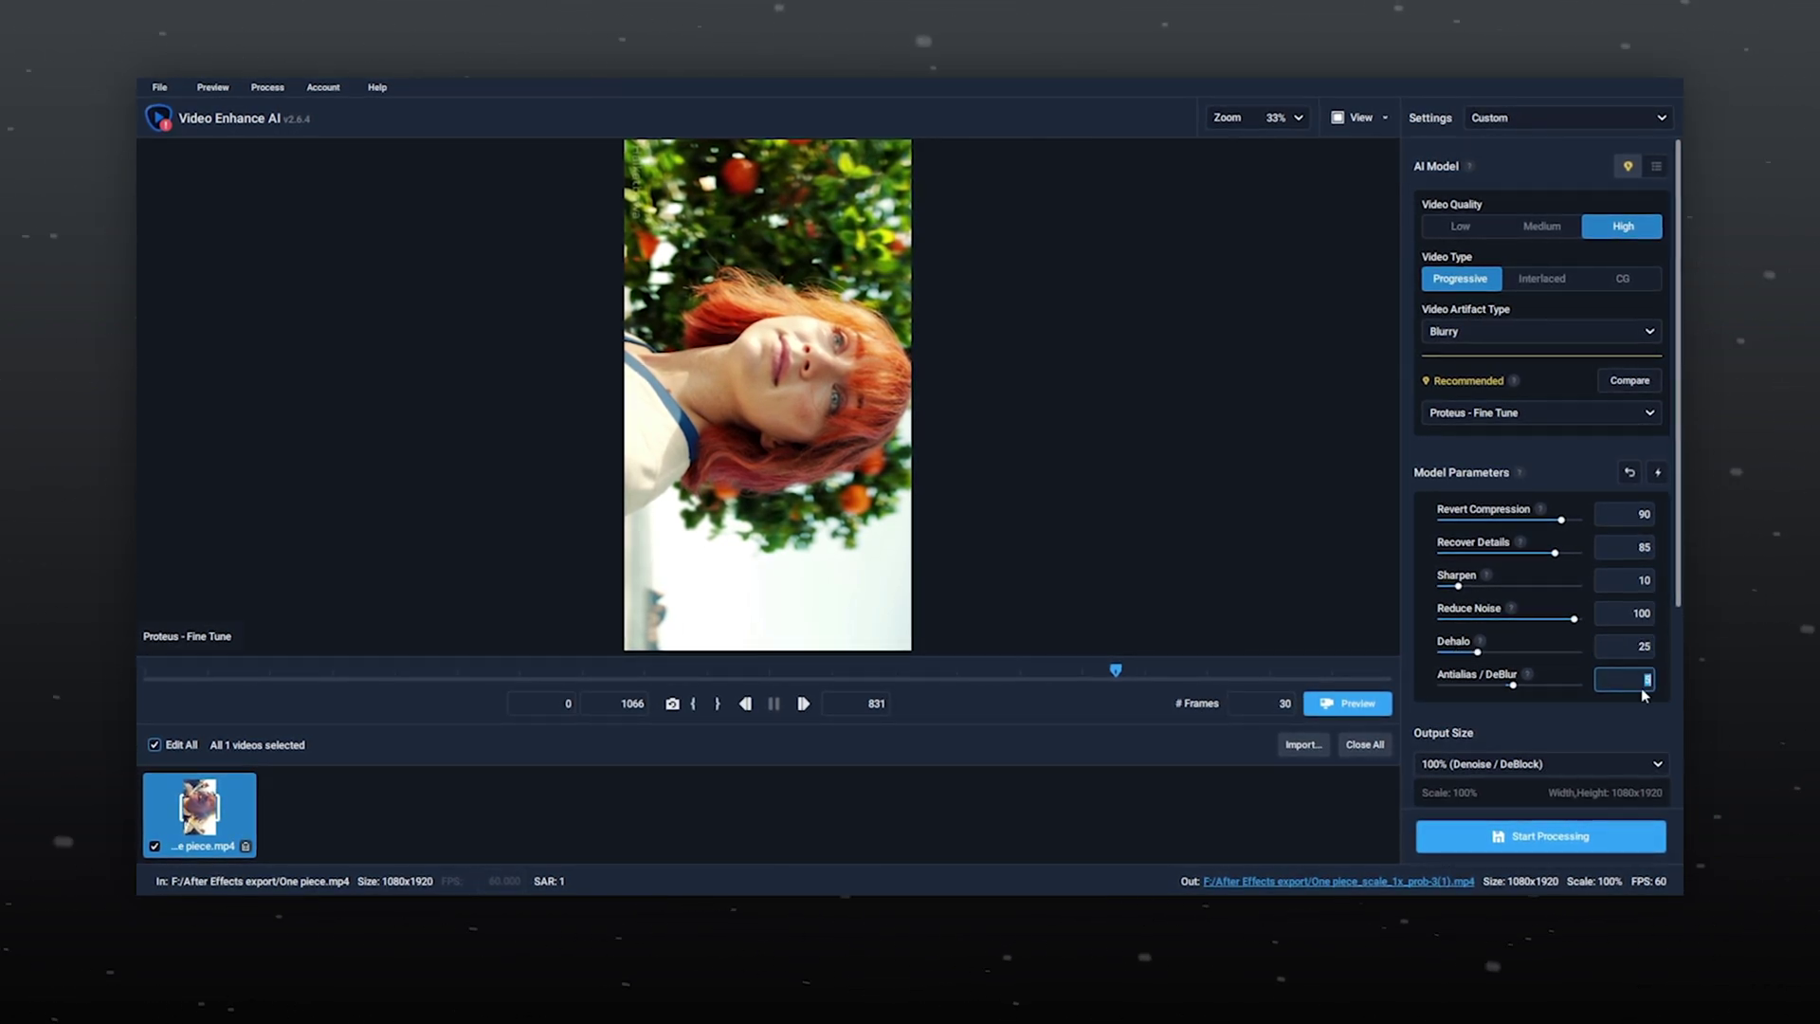
pyautogui.moveTo(1513, 685); pyautogui.dragTo(1474, 693)
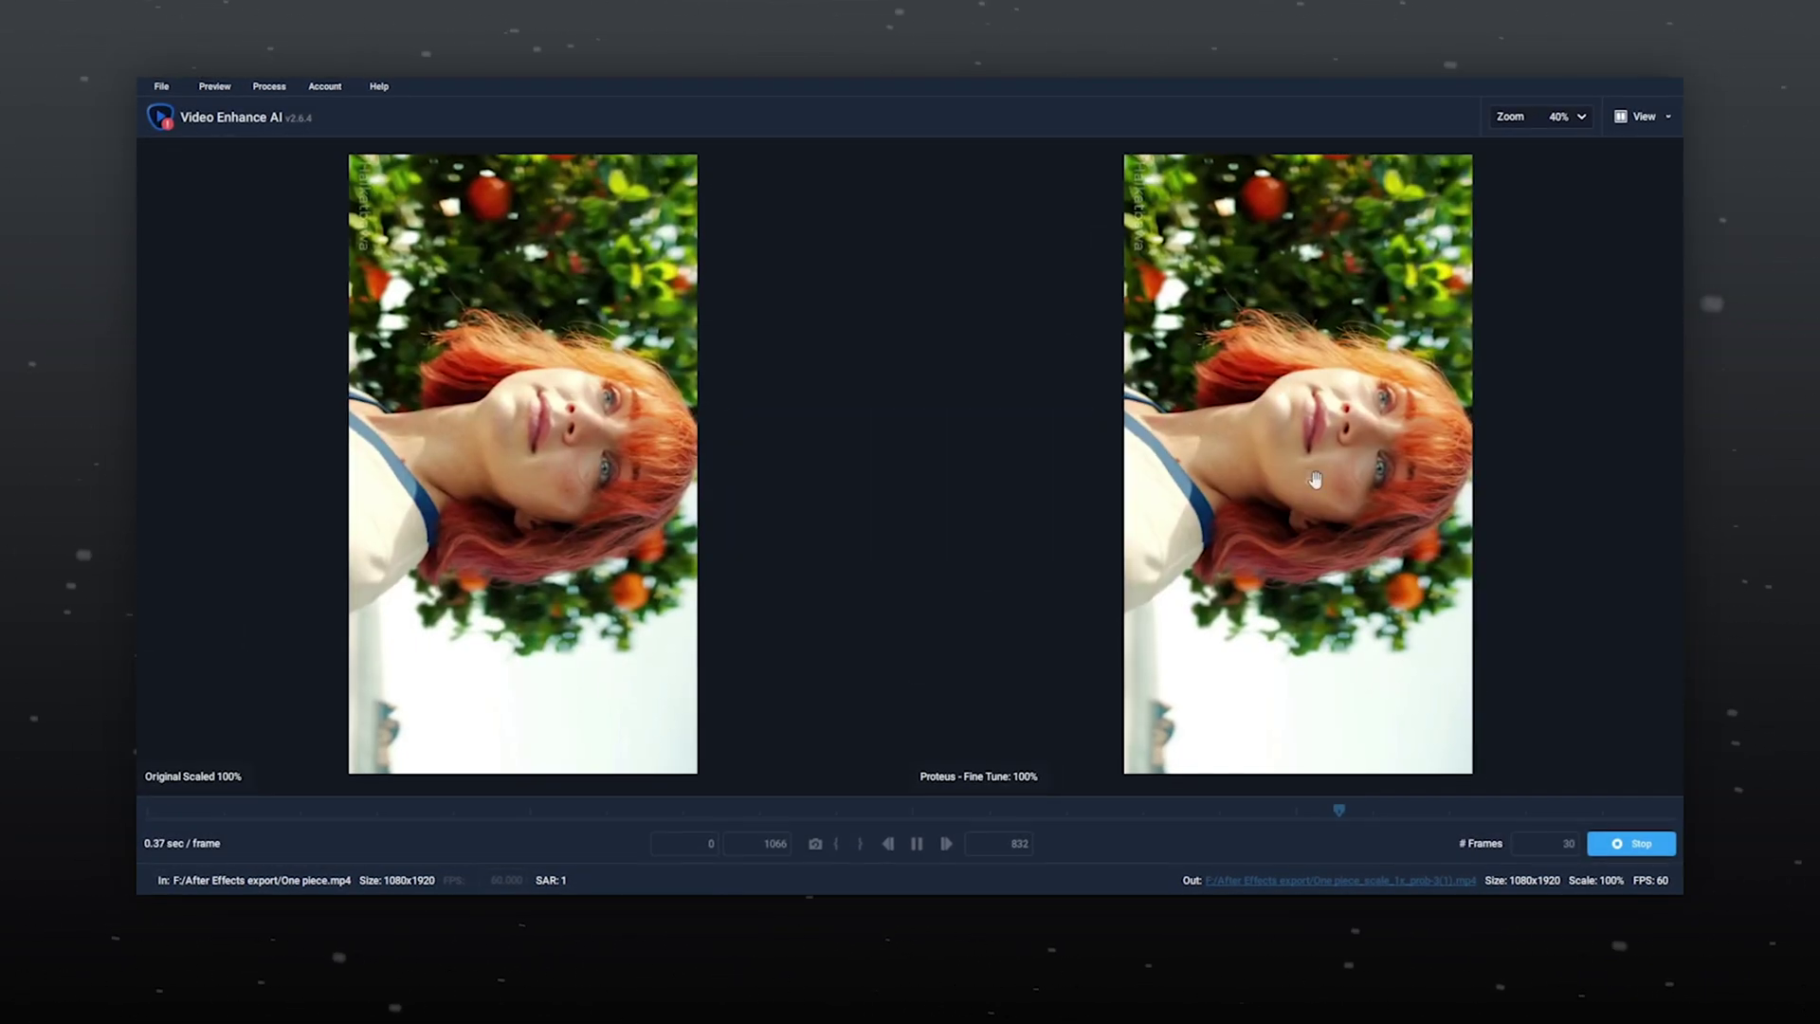
# Preview the enhancement from frame 831, compare the woman's face with the original up close, and stop the preview.
pyautogui.scroll(7, 1312, 493)
pyautogui.moveTo(1346, 491); pyautogui.dragTo(1312, 536)
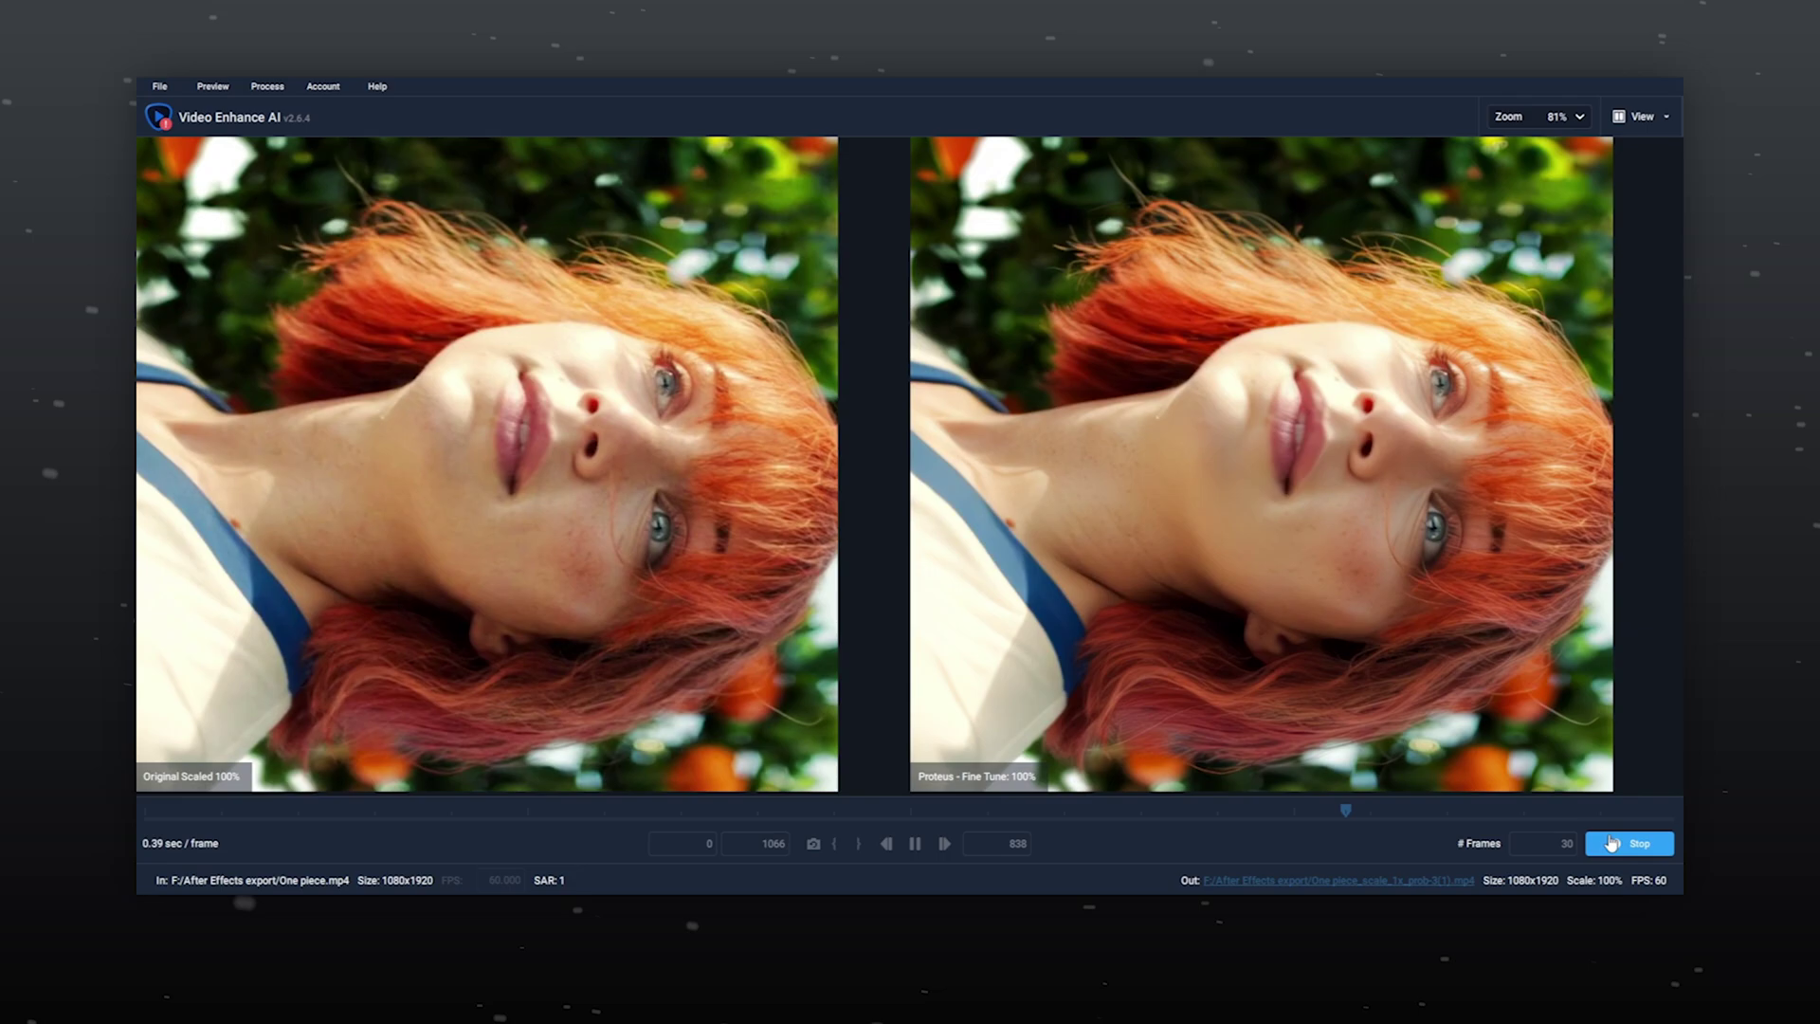
pyautogui.click(1612, 843)
# Set Antialias / DeBlur to 100 and run a short comparison preview of the straw-hat shot from frame 925.
pyautogui.click(1288, 670)
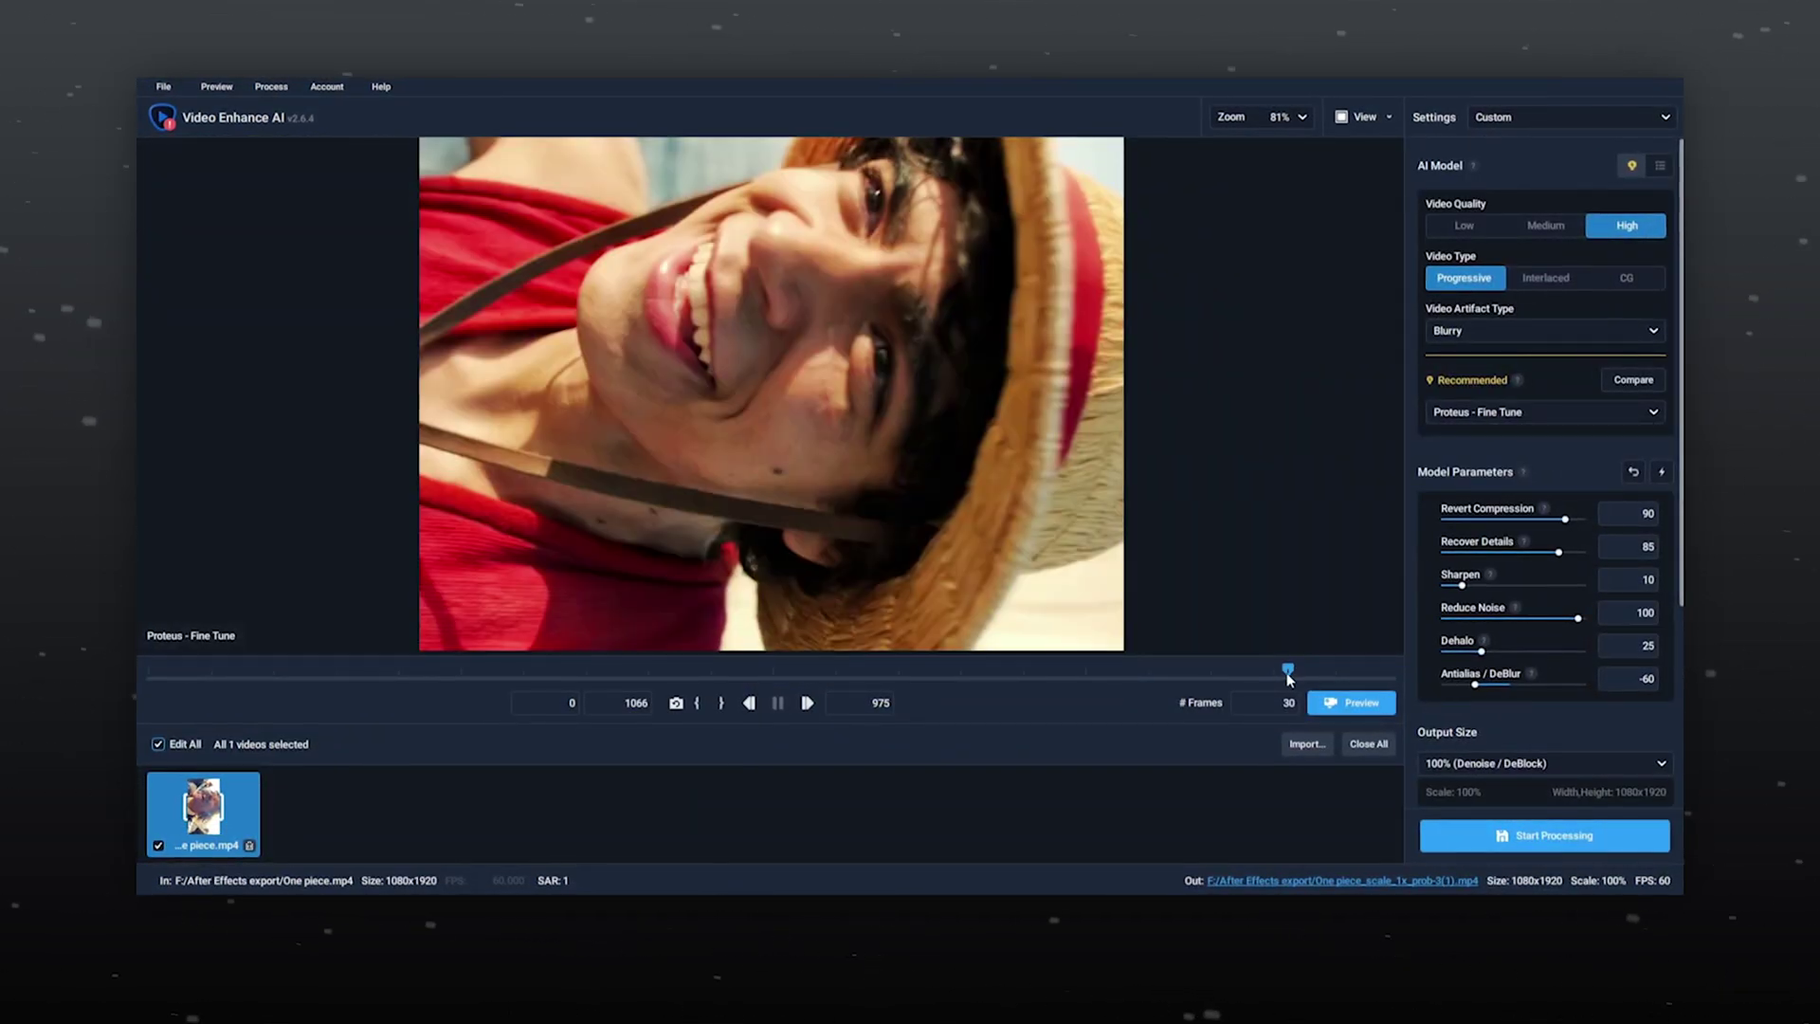
pyautogui.scroll(-7, 999, 484)
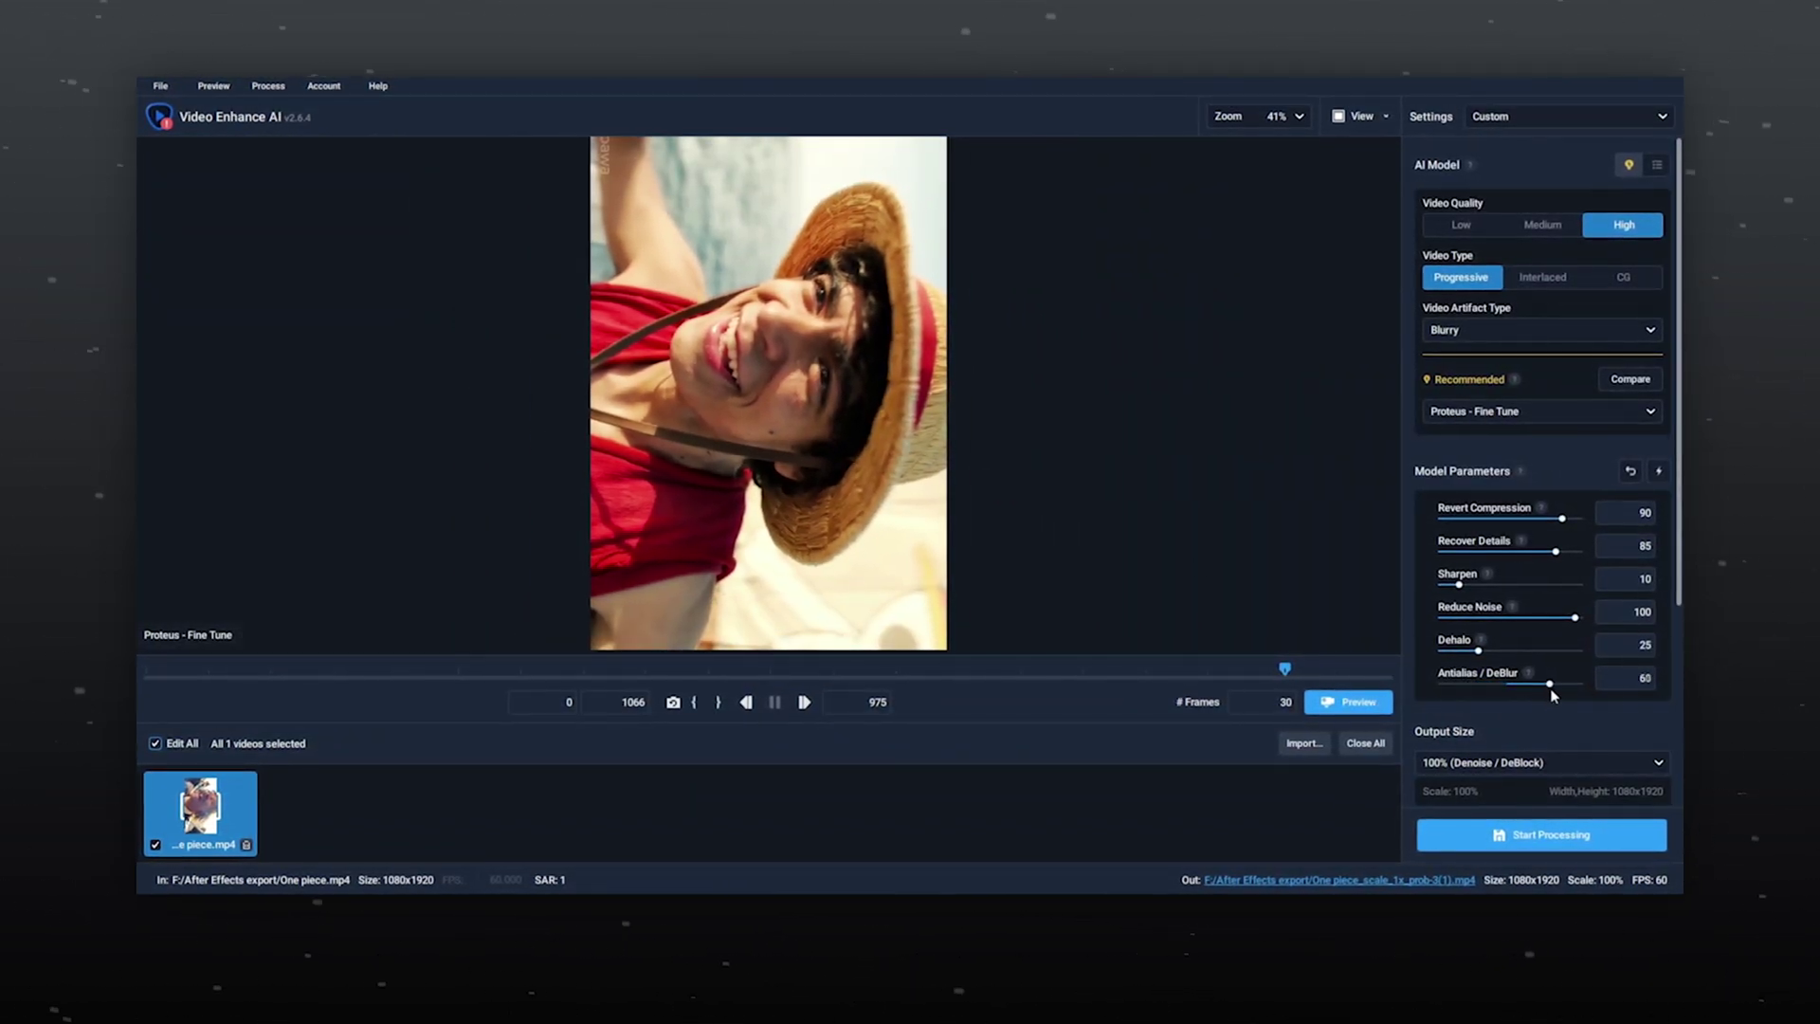
pyautogui.click(1226, 675)
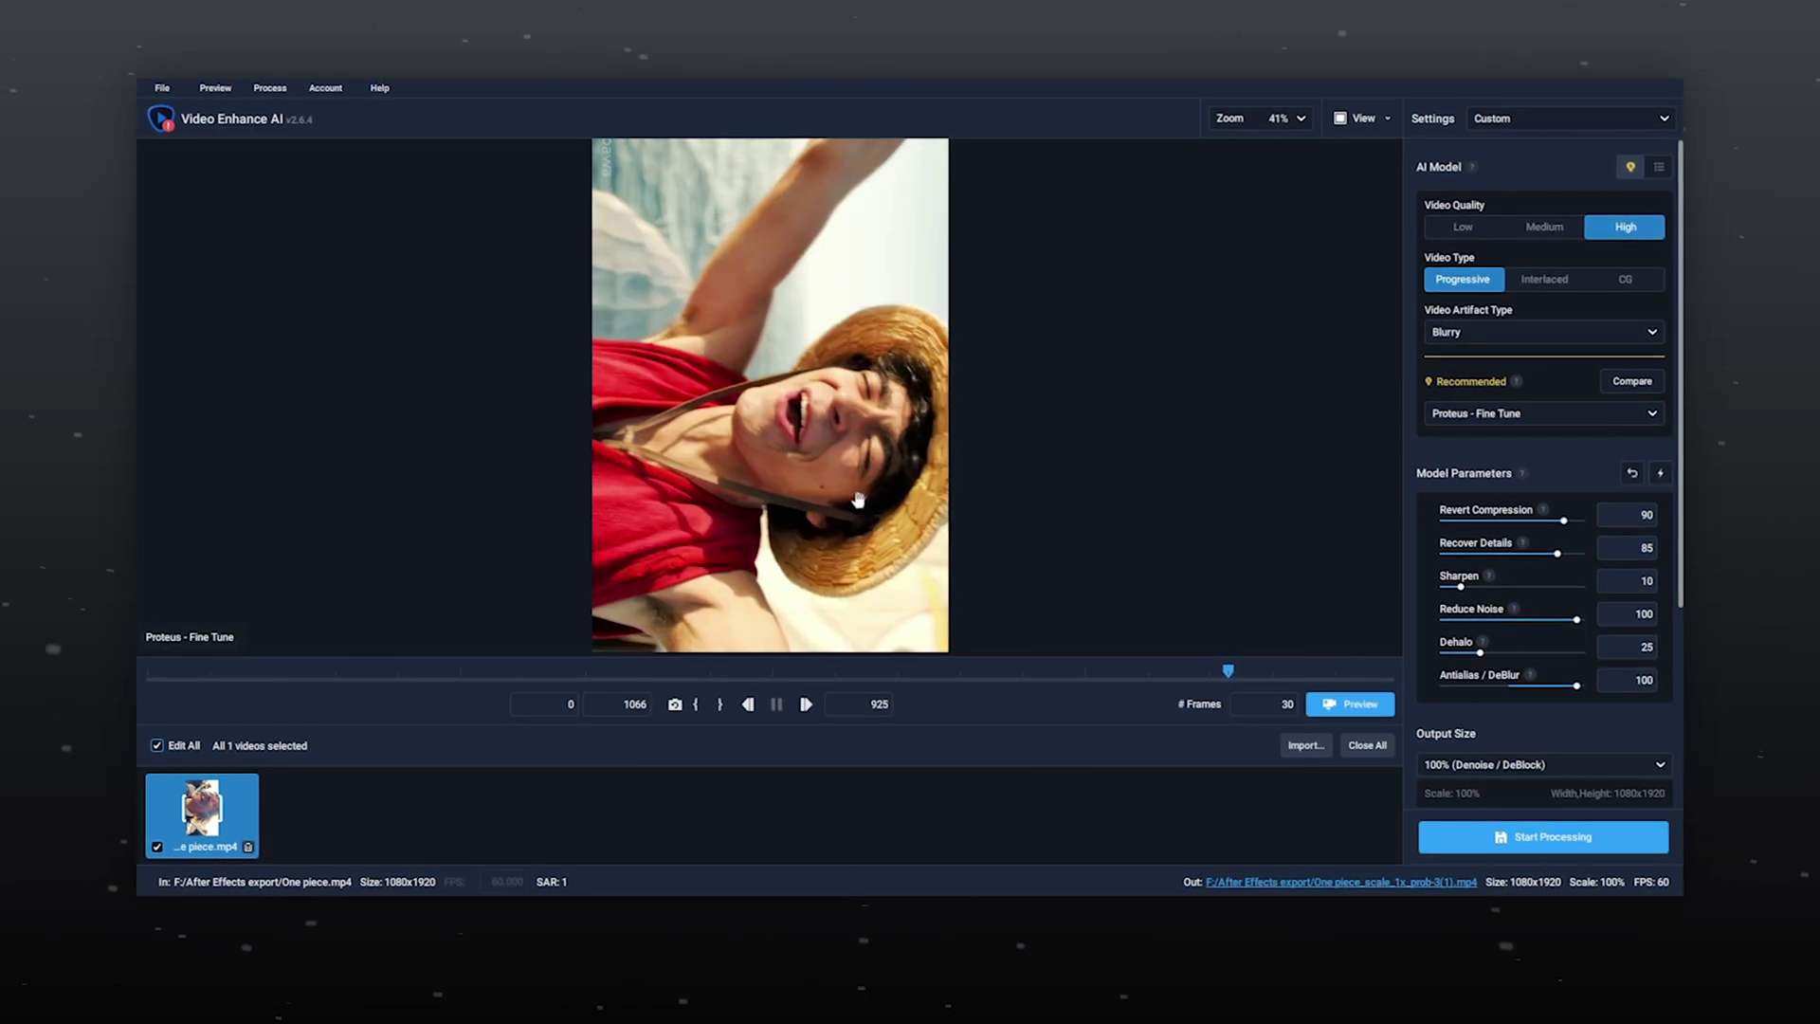
pyautogui.click(1347, 706)
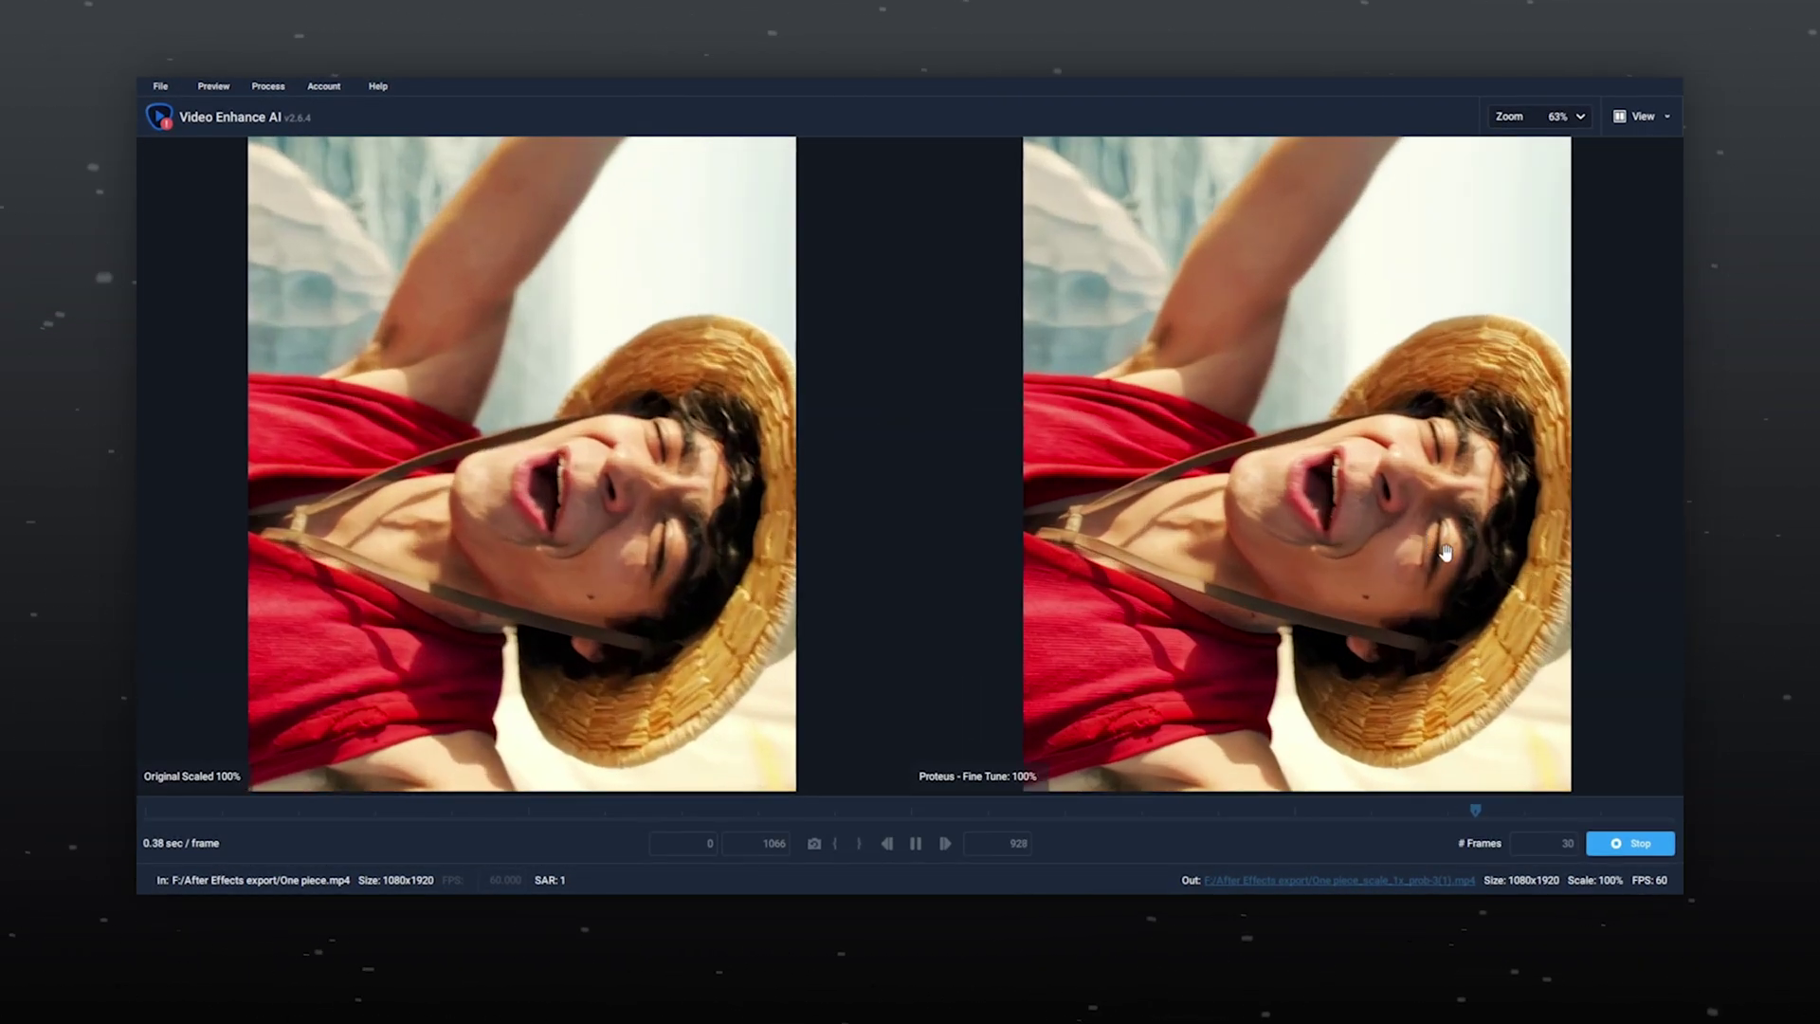
pyautogui.click(1617, 846)
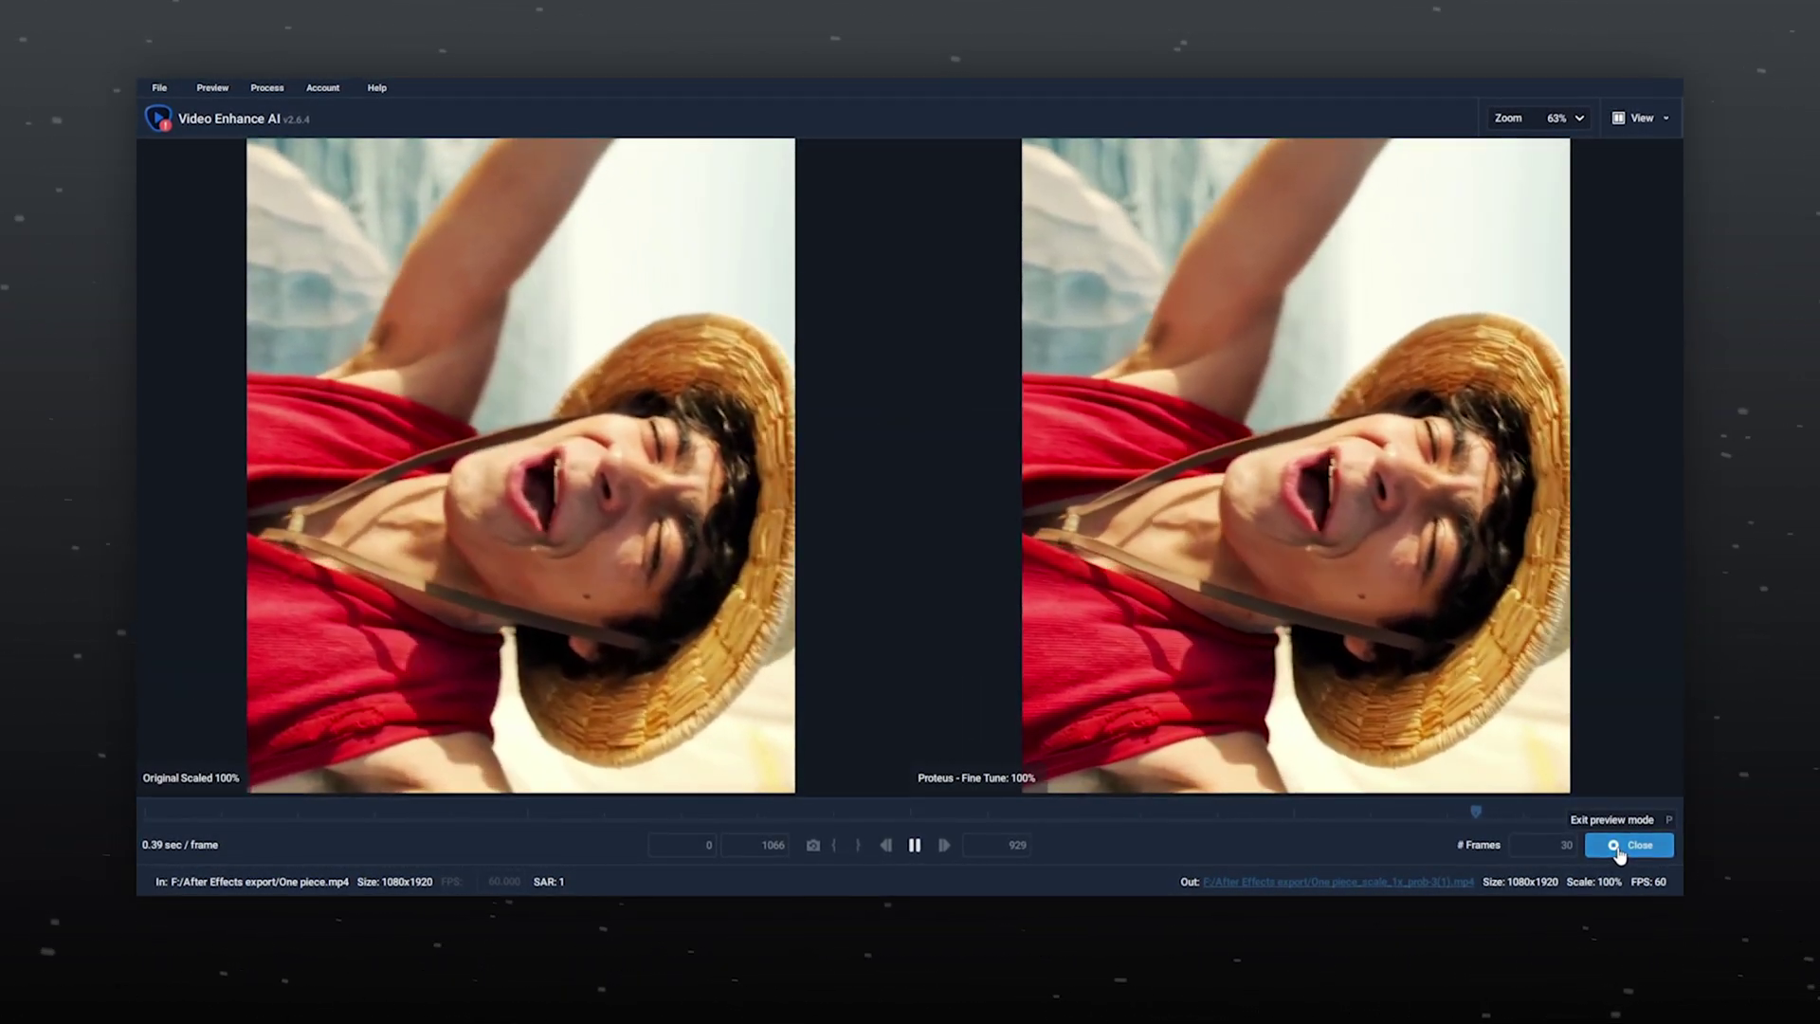